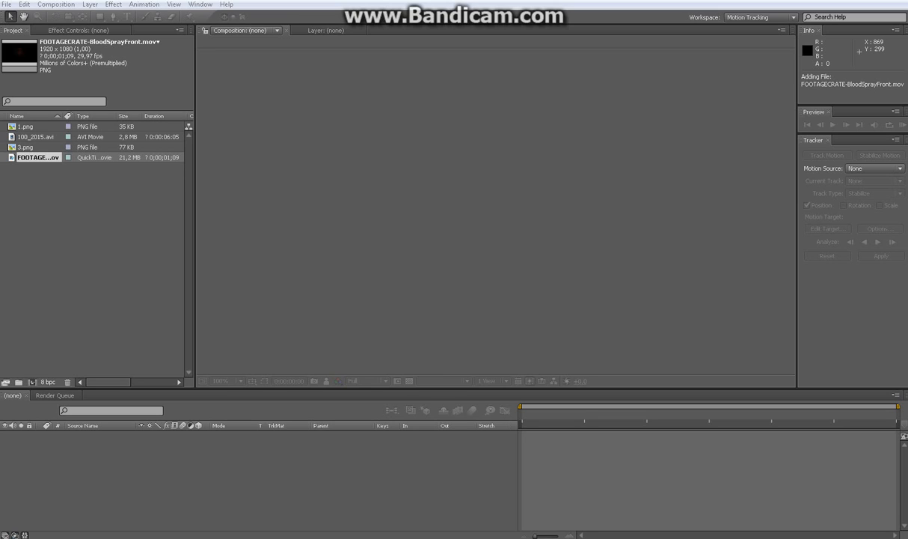
Watch the finished blood effect video from the desktop, close it and switch back to After Effects.
key("alt+Tab")
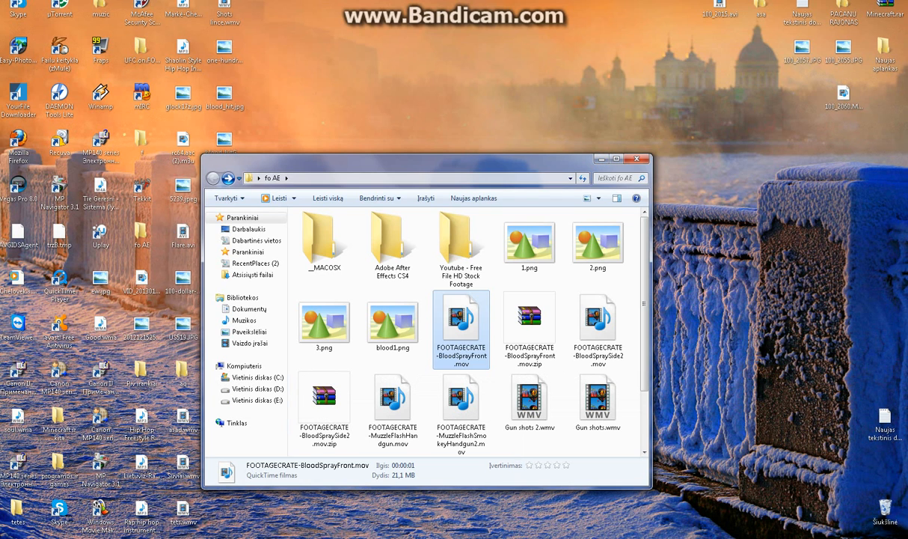
left_click(601, 158)
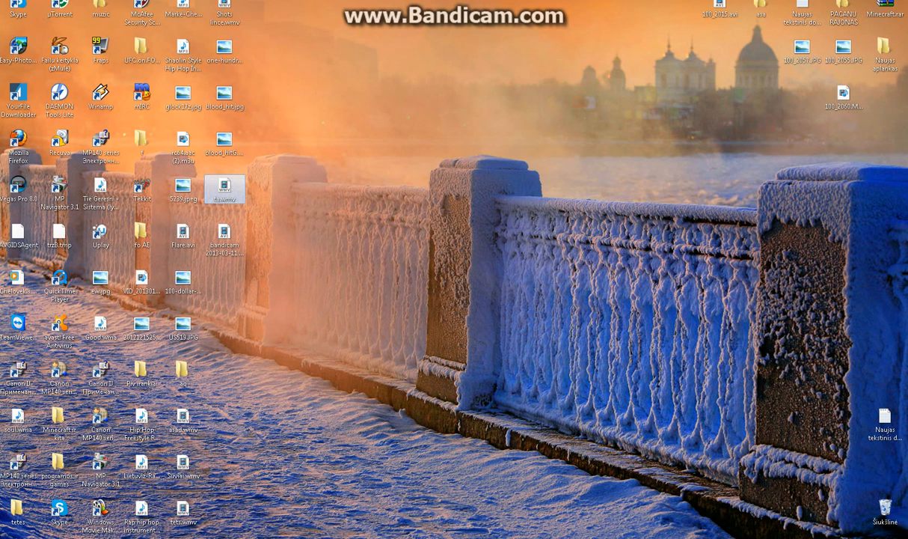
double_click(225, 189)
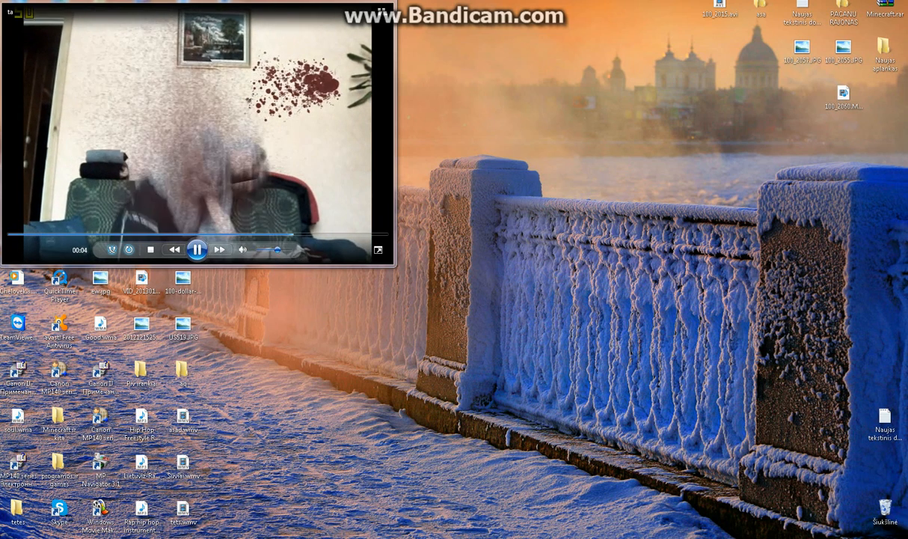
key("alt+F4")
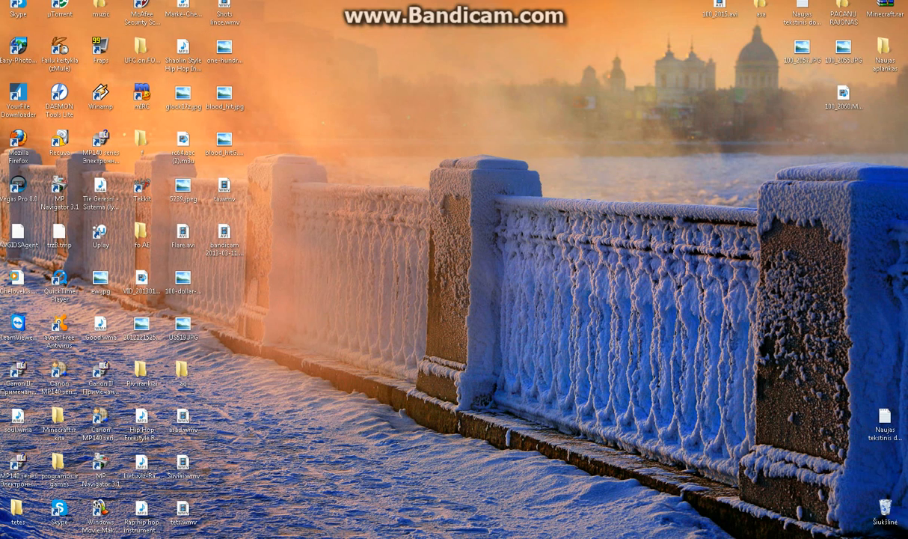
left_click(242, 538)
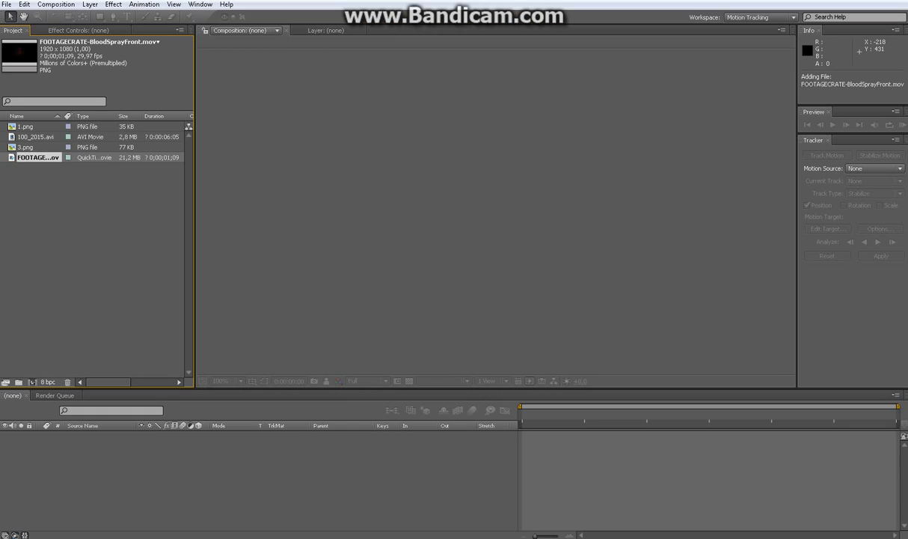
View the imported 1.png and 3.png images and play the FOOTAGECRATE-BloodSprayFront.mov clip.
left_click(38, 137)
left_click(27, 126)
double_click(26, 126)
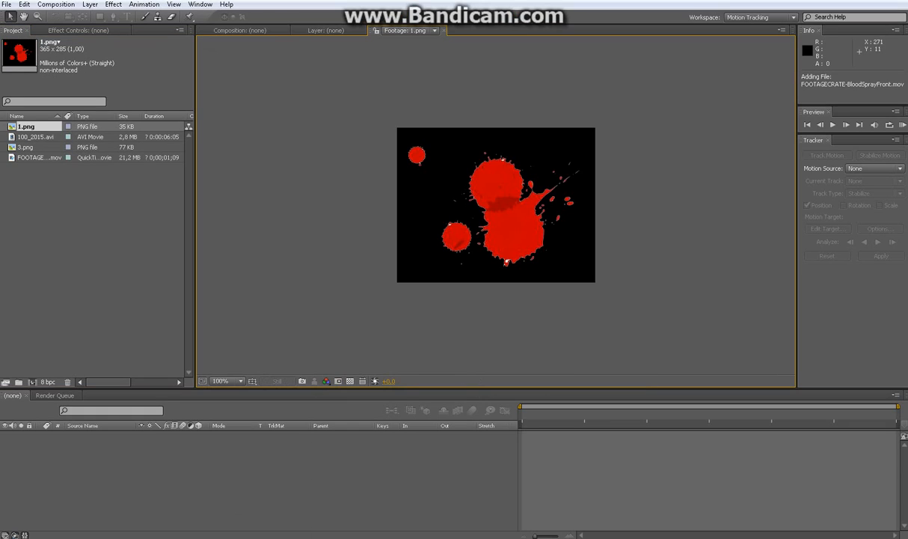
double_click(26, 147)
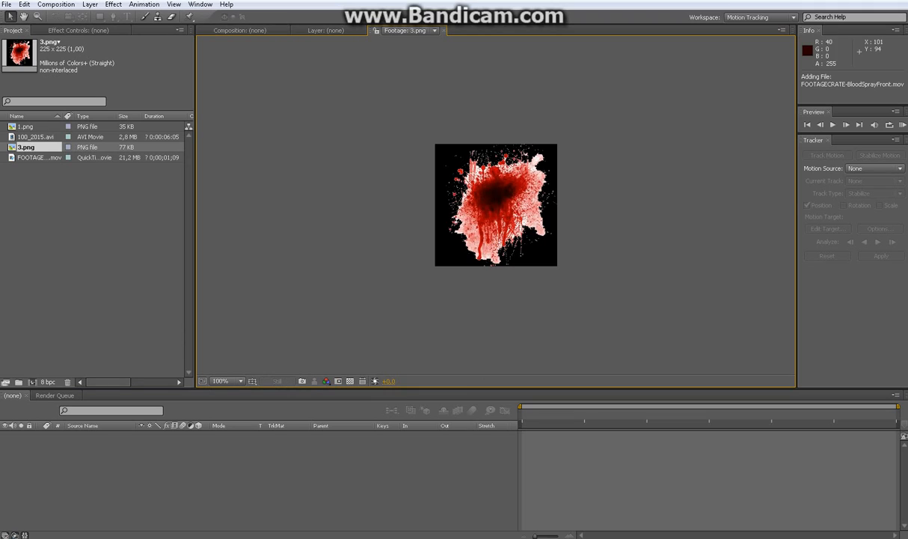
double_click(36, 157)
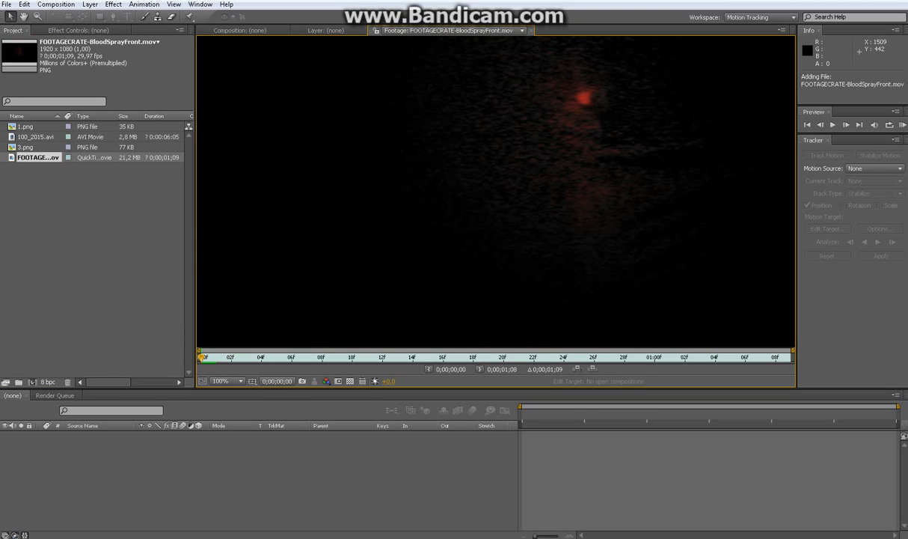
left_click(832, 125)
left_click(833, 125)
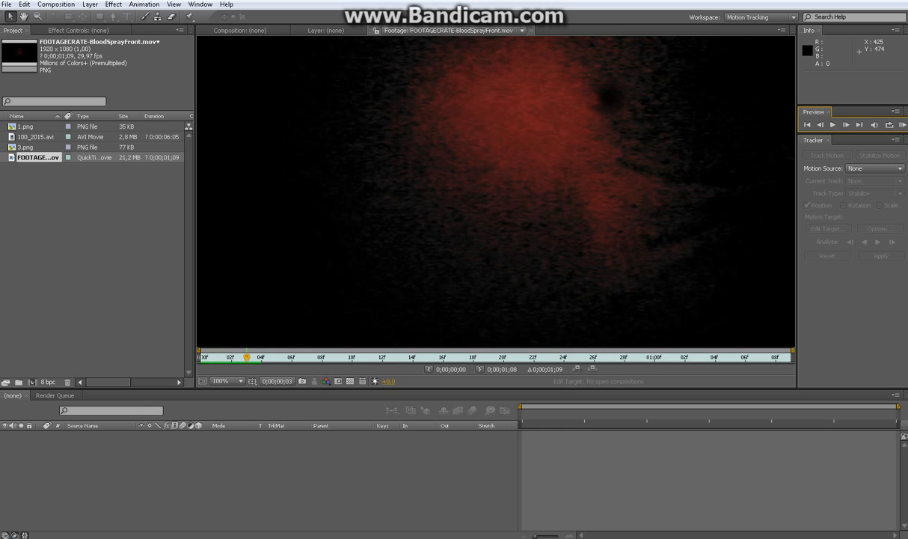
Close the Footage and Layer viewers so that only the Composition viewer remains open.
left_click(37, 137)
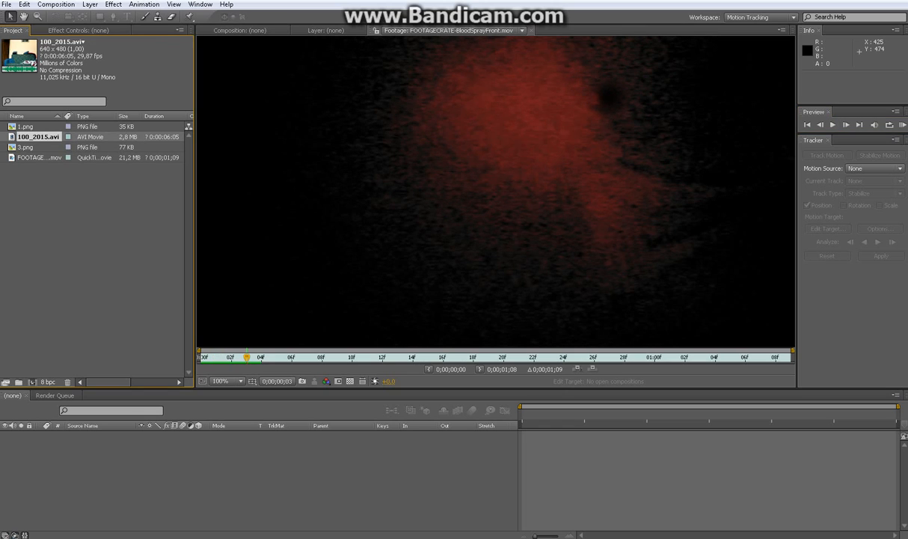
left_click(91, 225)
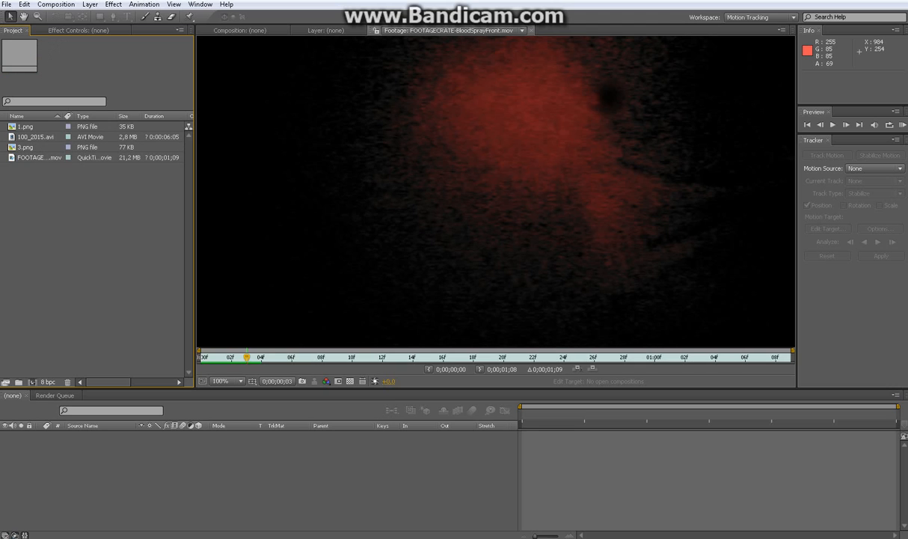
left_click(530, 31)
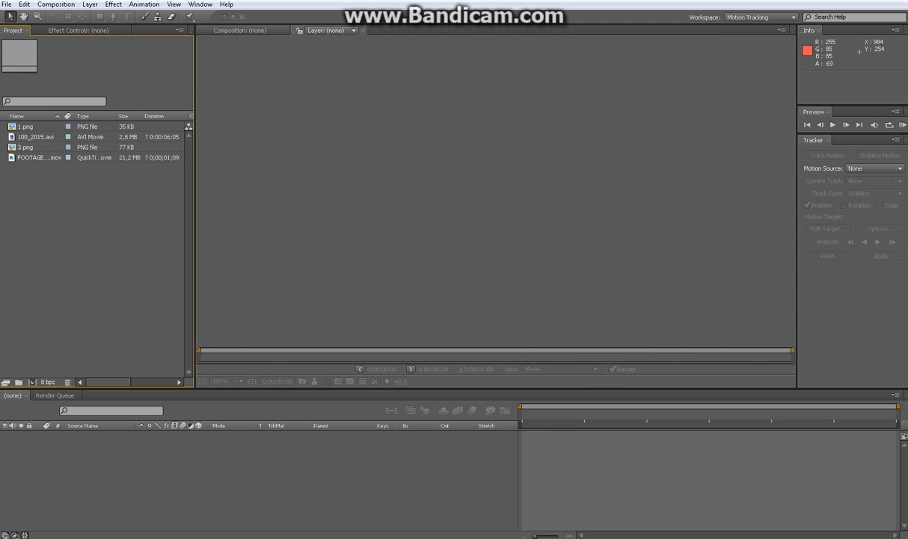
left_click(239, 31)
left_click(326, 31)
left_click(363, 31)
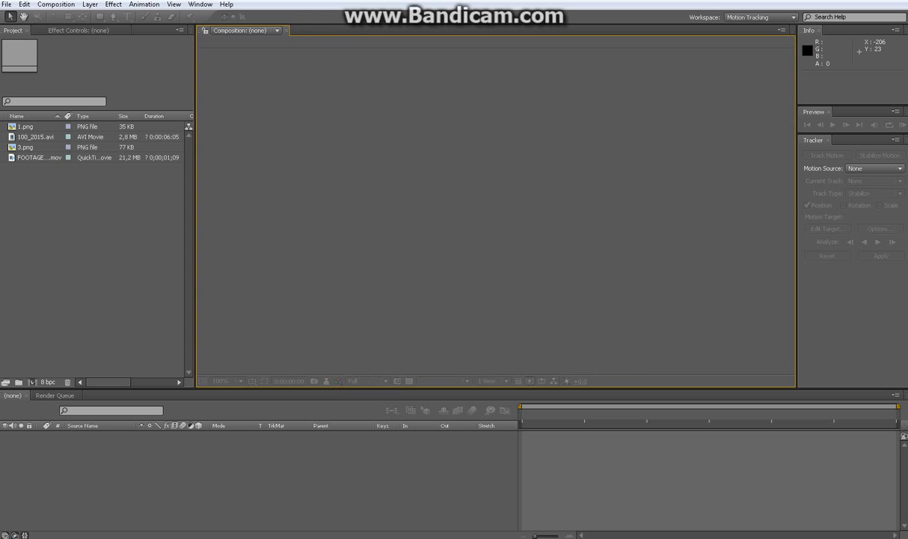
Create a composition from 100_2015.avi and show it at 100% magnification.
left_click_drag(38, 137, 112, 472)
scroll(542, 262, "up", 1)
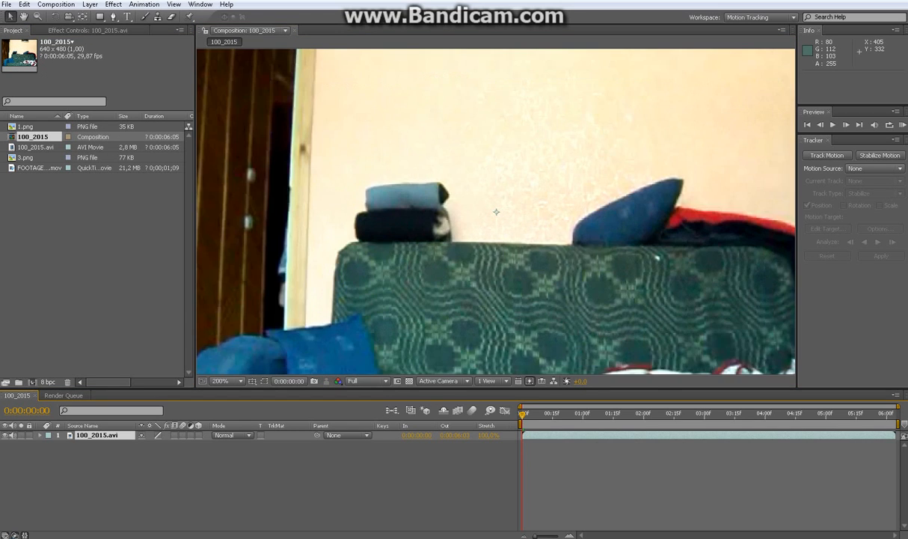
scroll(496, 212, "down", 2)
Play the clip and move the current time frame by frame to 0:00:04:14, where the person's head jerks.
key("space")
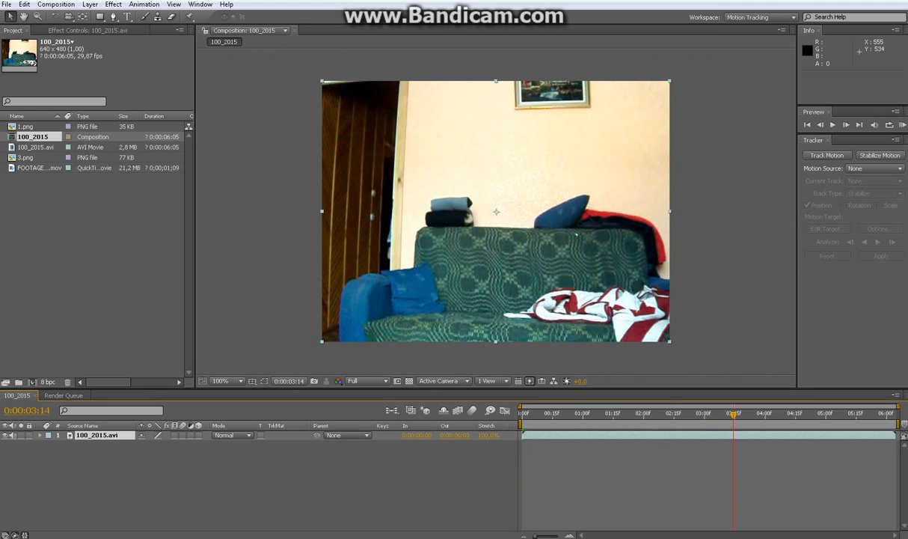
left_click_drag(733, 415, 748, 414)
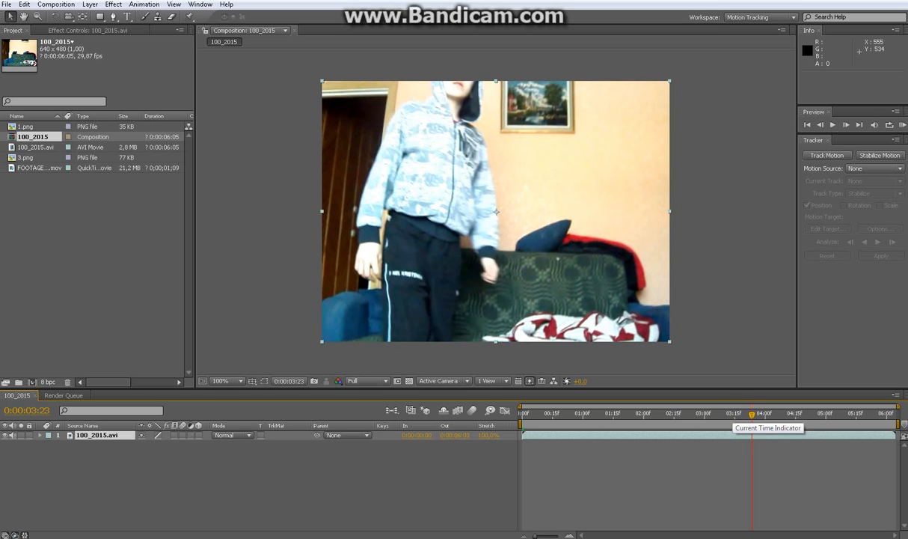
left_click(846, 125)
left_click(846, 125)
left_click(846, 125)
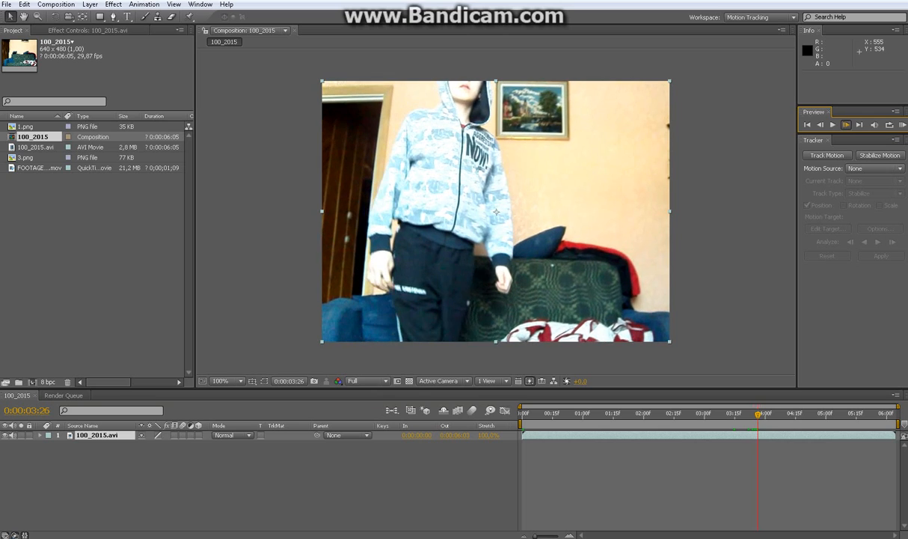
left_click(846, 124)
left_click(846, 124)
left_click(846, 125)
left_click(846, 124)
left_click(846, 124)
left_click(847, 124)
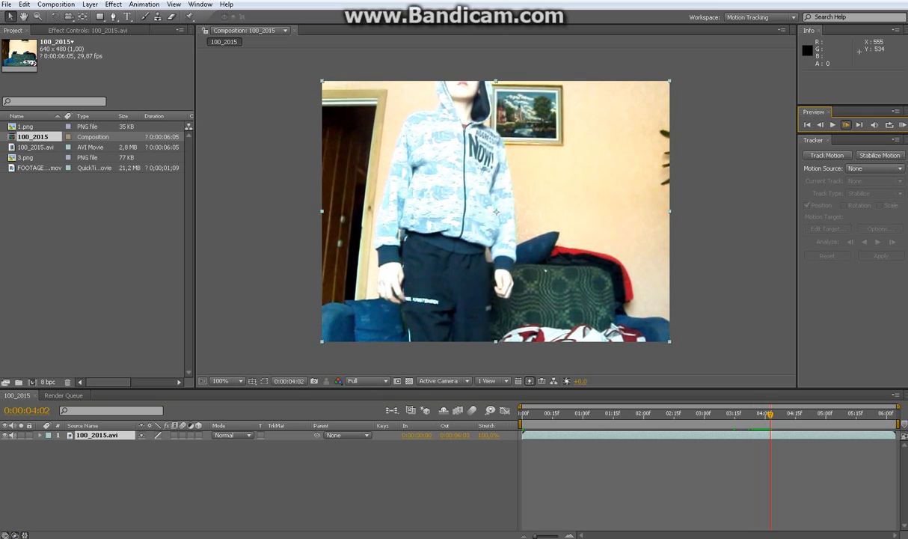
left_click(846, 124)
left_click(846, 124)
left_click(846, 124)
left_click(846, 124)
left_click(846, 124)
left_click(846, 124)
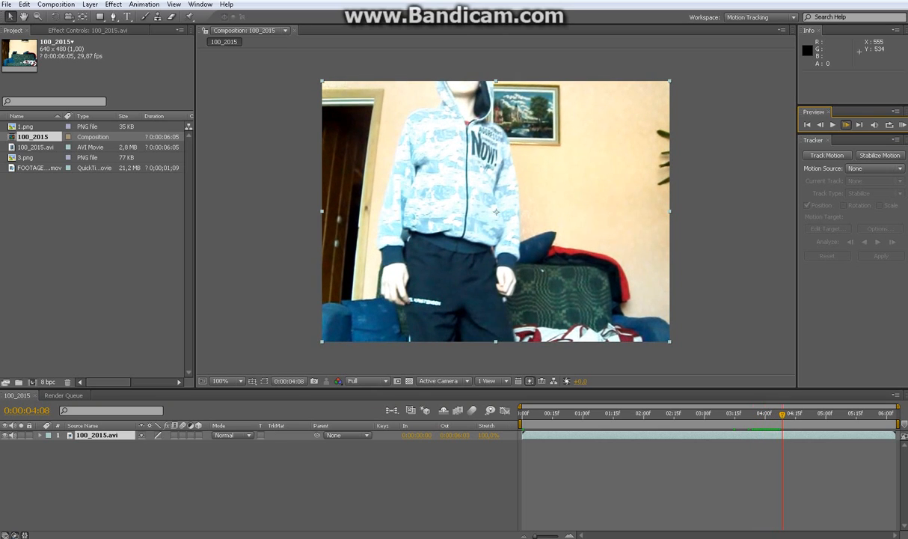
left_click(846, 124)
left_click(846, 125)
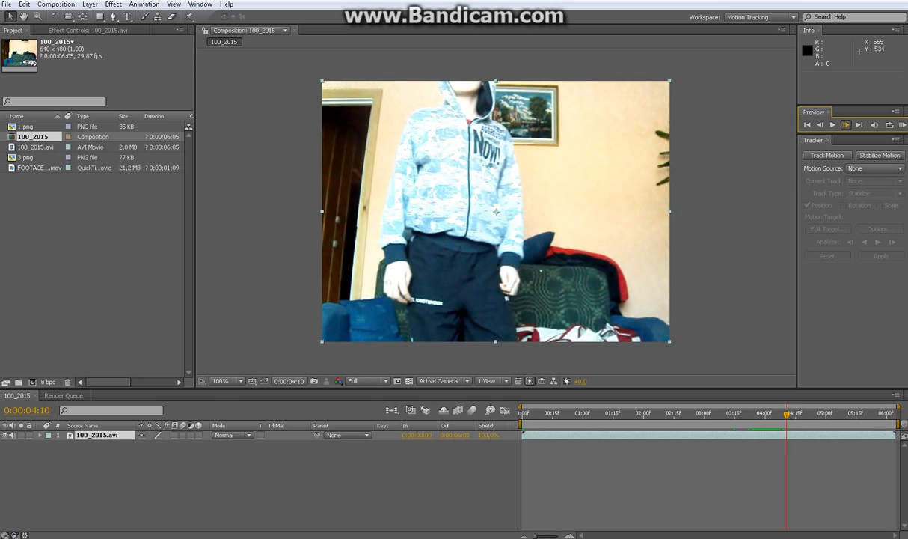
left_click(846, 124)
left_click(847, 124)
left_click(846, 124)
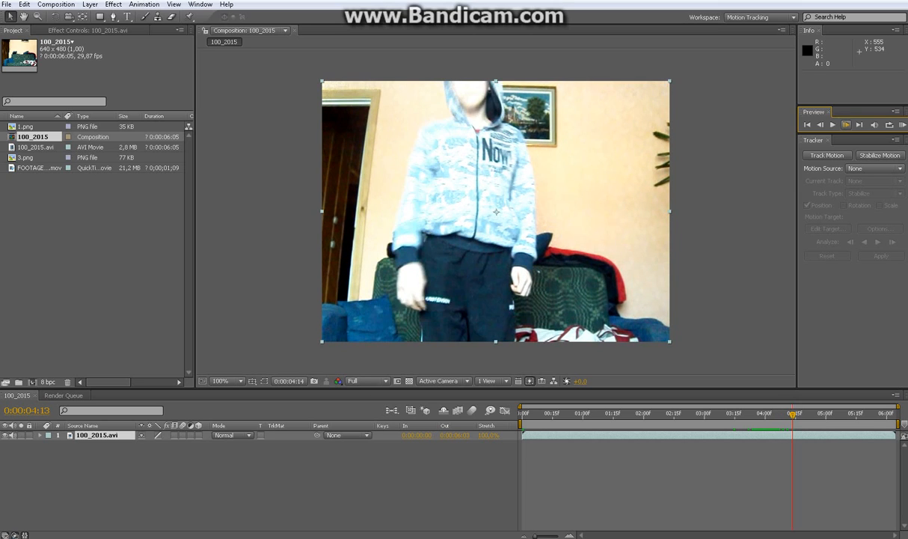
left_click(846, 124)
left_click(846, 124)
left_click(820, 124)
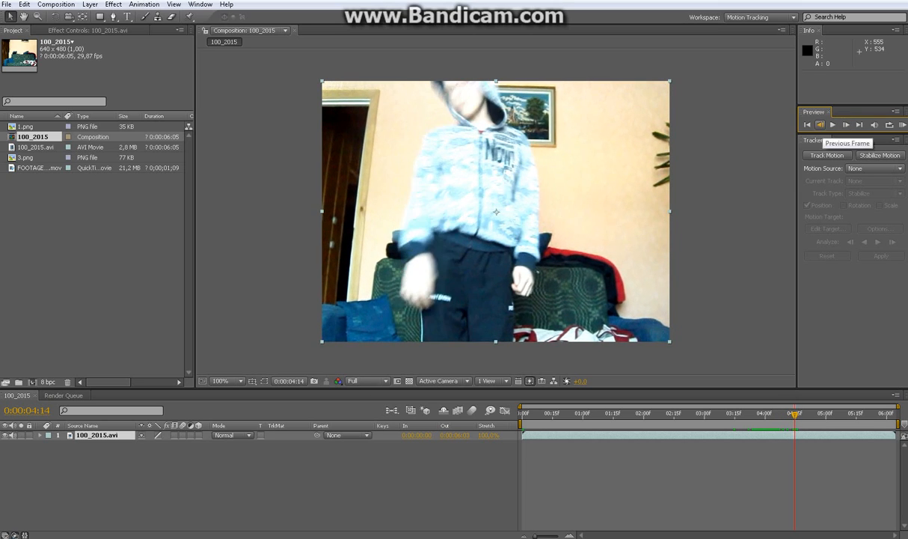
left_click(820, 125)
left_click(846, 124)
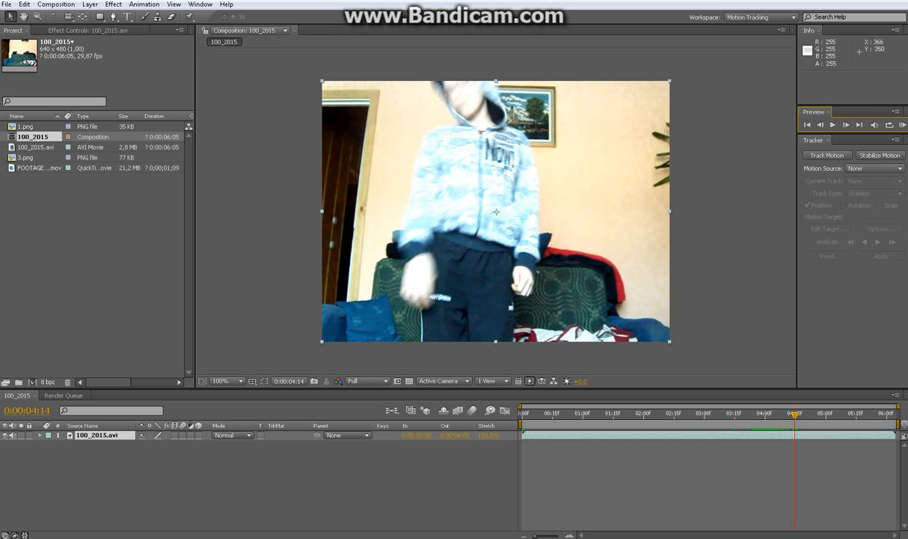
Add 1.png to the 100_2015 composition as a layer above 100_2015.avi.
left_click(26, 157)
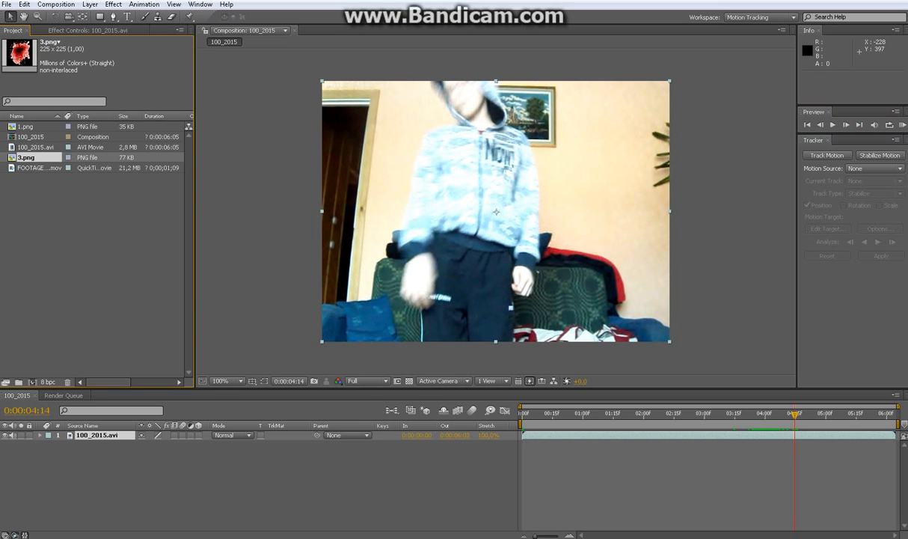
left_click(26, 126)
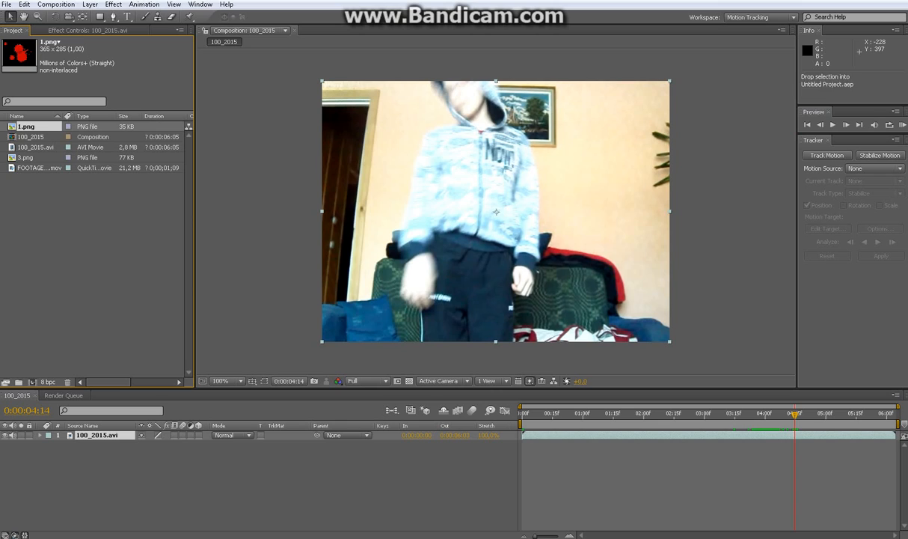
key("ctrl+slash")
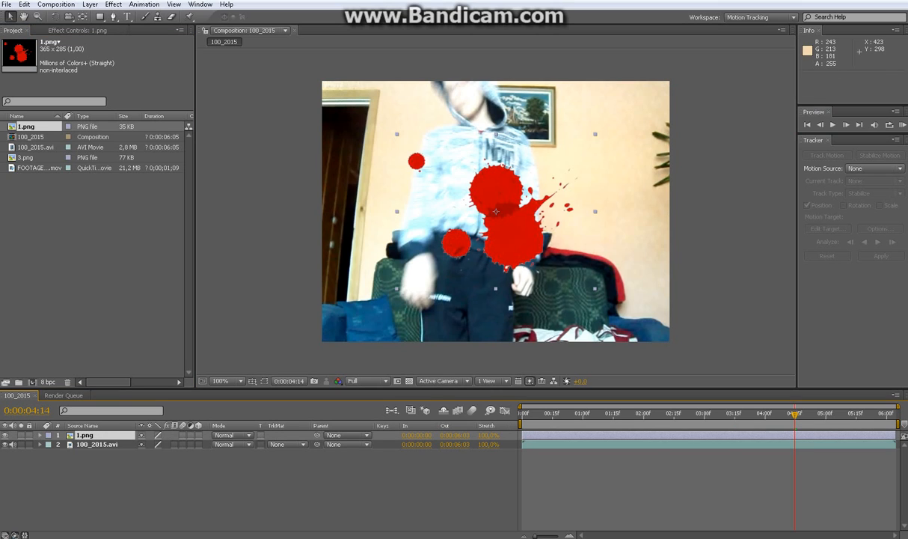
Shrink the 1.png blood splatter and move it onto the empty wall beside the person.
left_click_drag(515, 223, 546, 208)
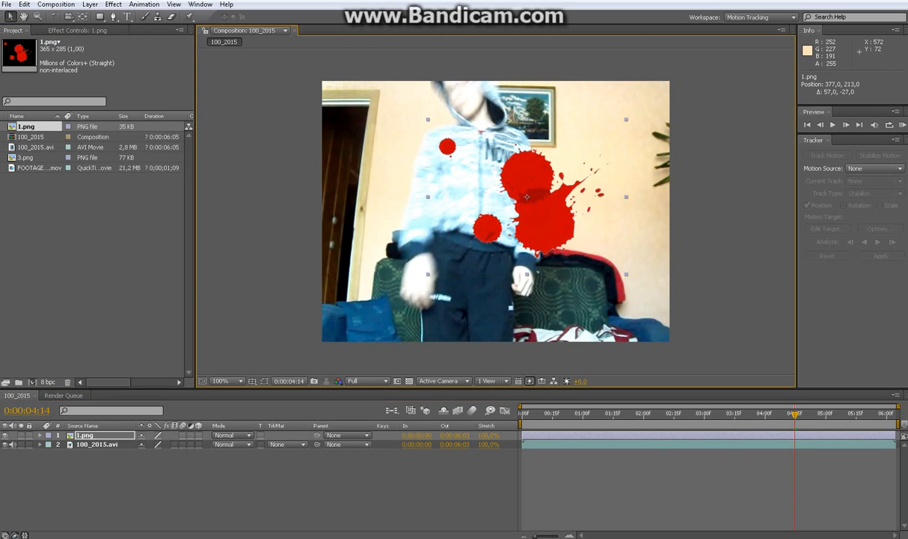
left_click_drag(627, 120, 566, 158)
left_click_drag(564, 235, 637, 217)
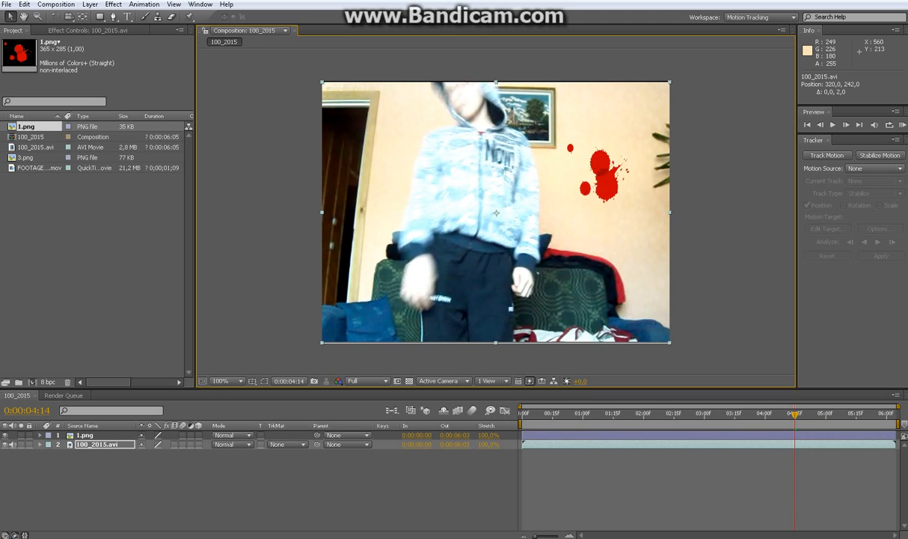
left_click_drag(376, 235, 374, 233)
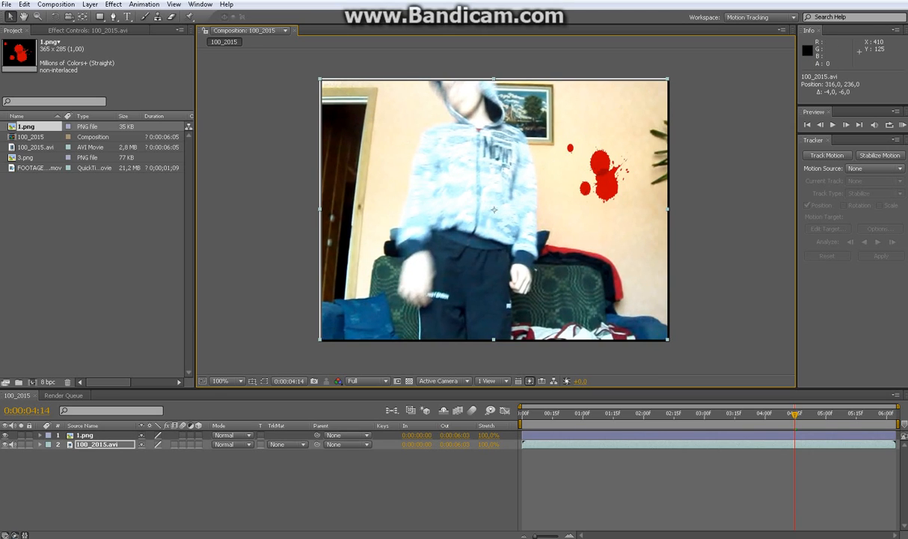
left_click(25, 4)
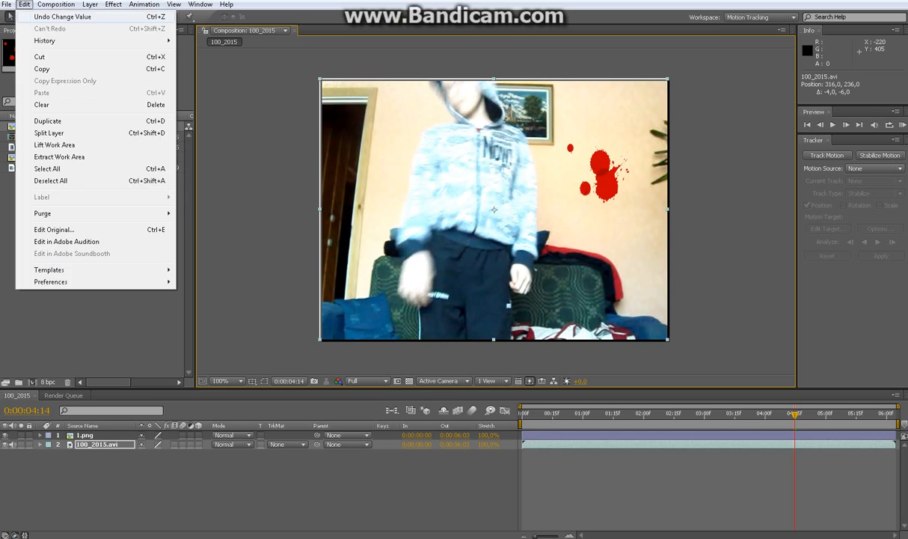
left_click(45, 15)
left_click(24, 4)
left_click(45, 15)
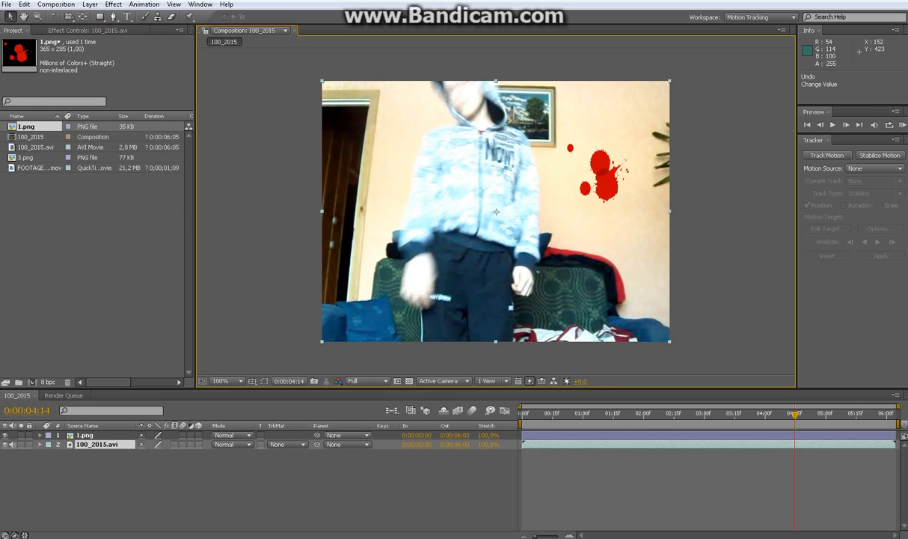
Enlarge the 1.png blood splatter slightly and reposition it on the wall below the picture and next to the plant.
left_click(600, 172)
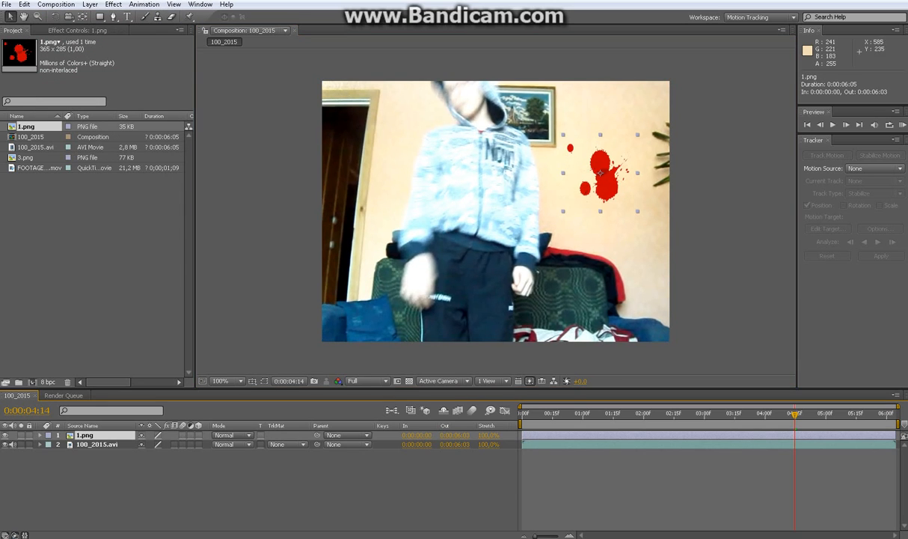
left_click_drag(637, 211, 656, 222)
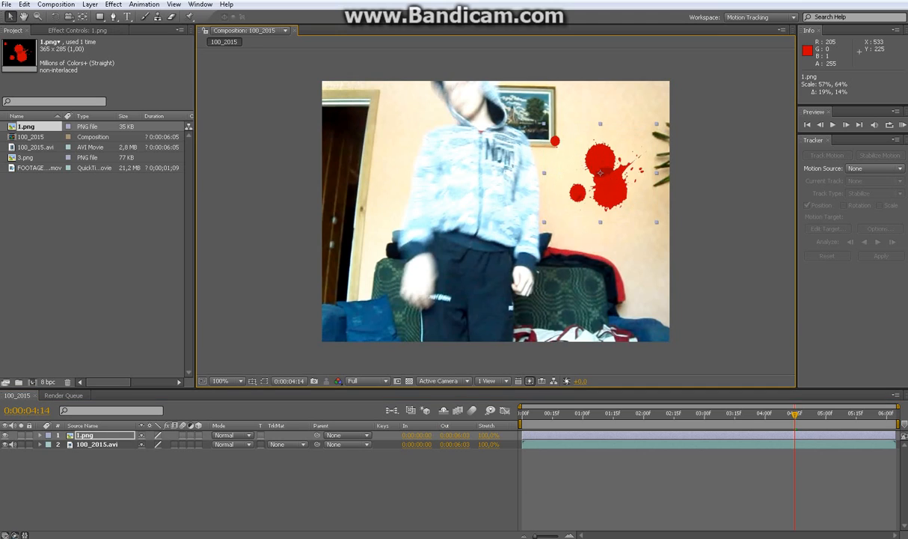
left_click_drag(611, 203, 614, 181)
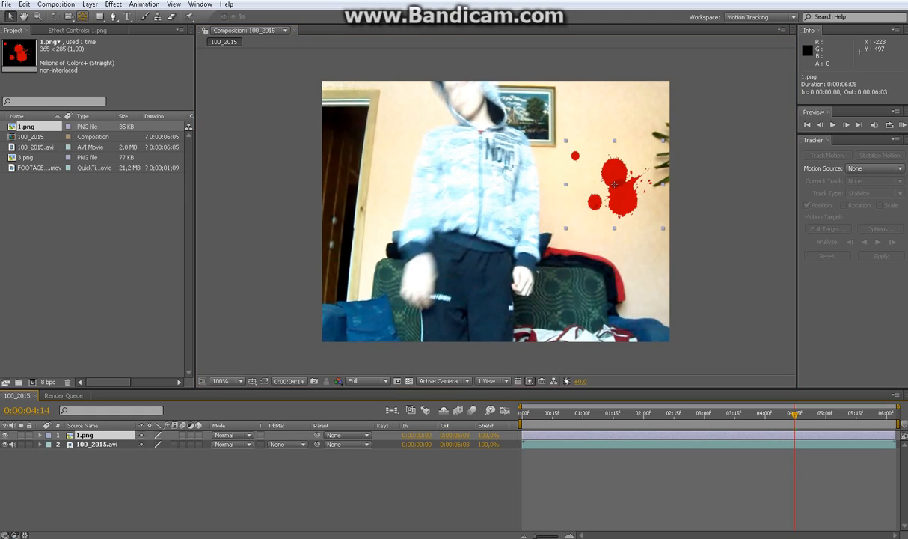
Apply the Fill effect to the 1.png layer and set its fill colour to dark blood red.
left_click(113, 4)
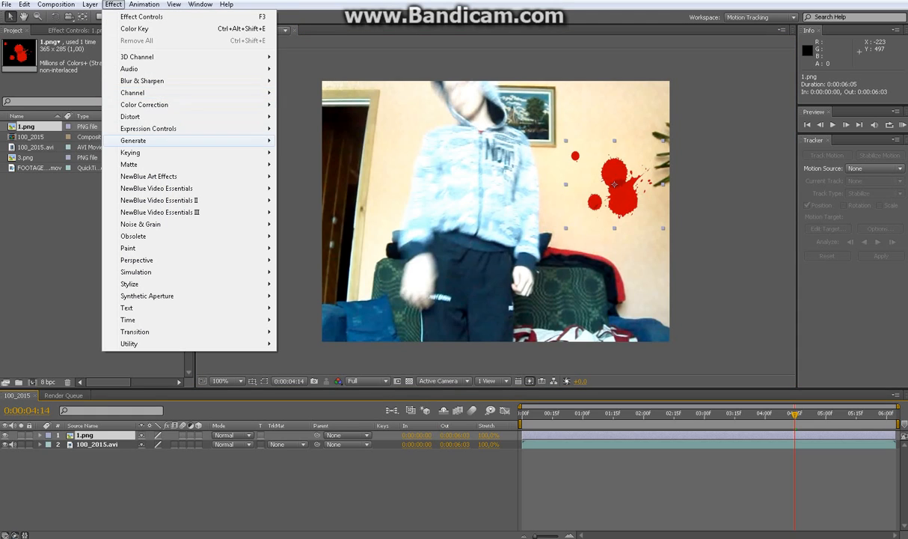
mouse_move(132, 92)
mouse_move(133, 140)
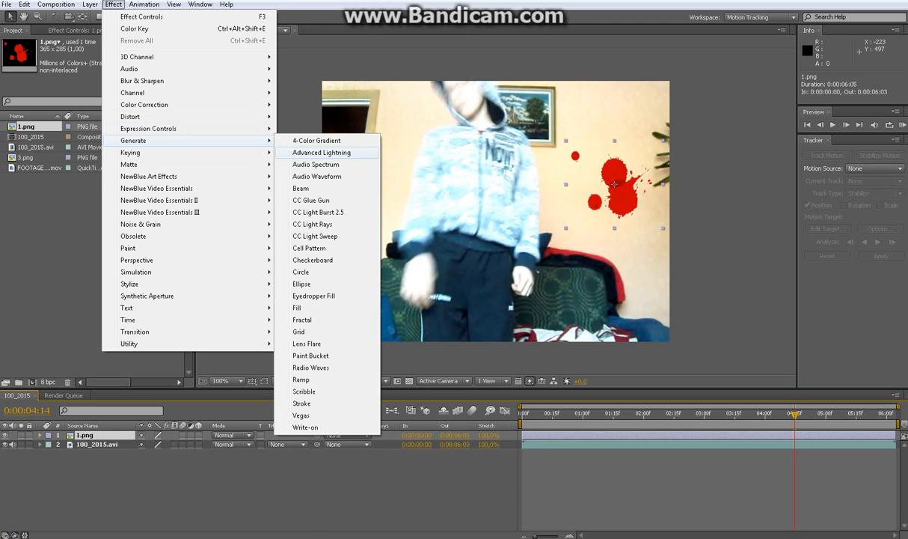
left_click(297, 307)
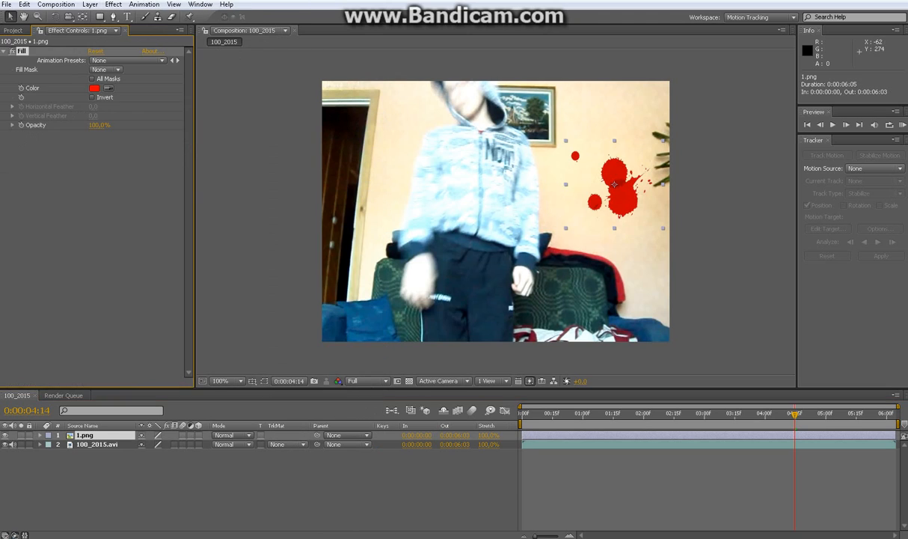
left_click(94, 89)
left_click_drag(538, 387, 546, 404)
left_click(644, 316)
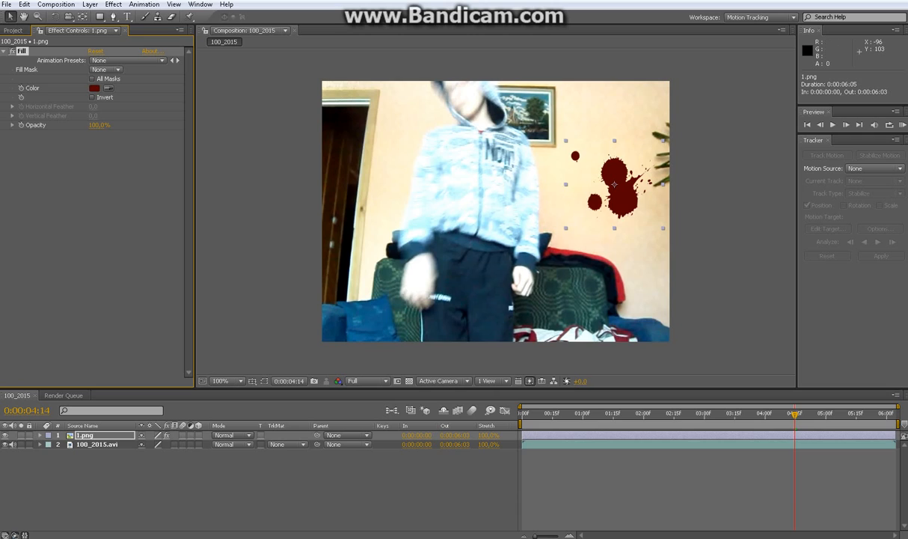
Import 2.png from the fo AE folder and place it in the 100_2015 composition as the layer above 1.png.
left_click(125, 31)
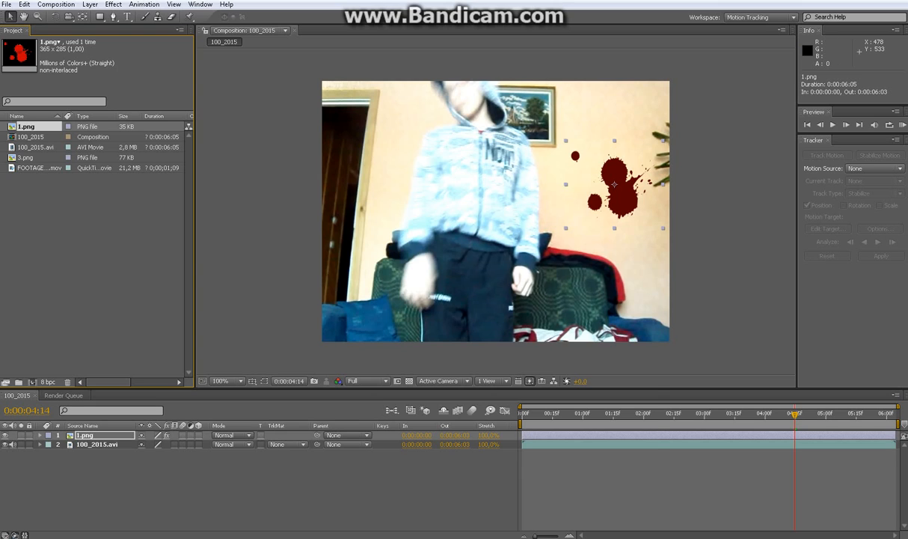
key("alt+Tab")
left_click(598, 243)
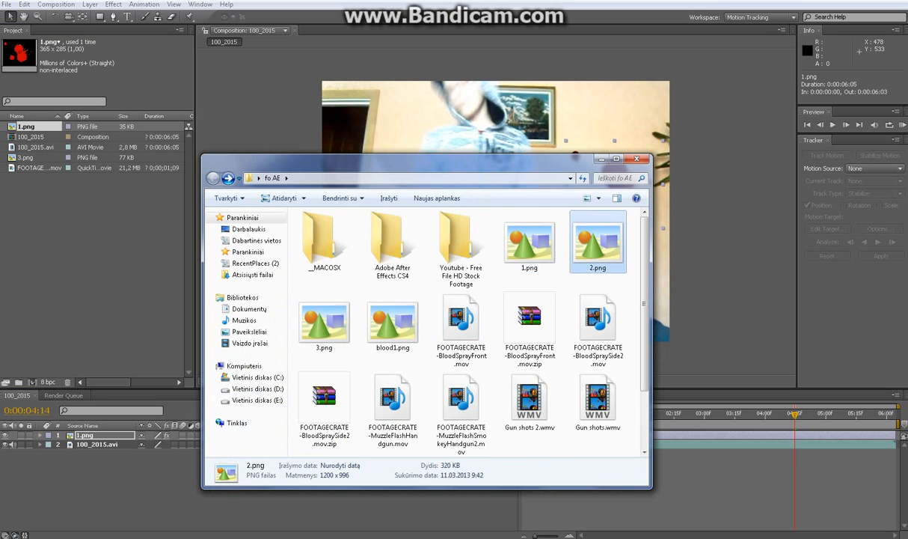
double_click(598, 243)
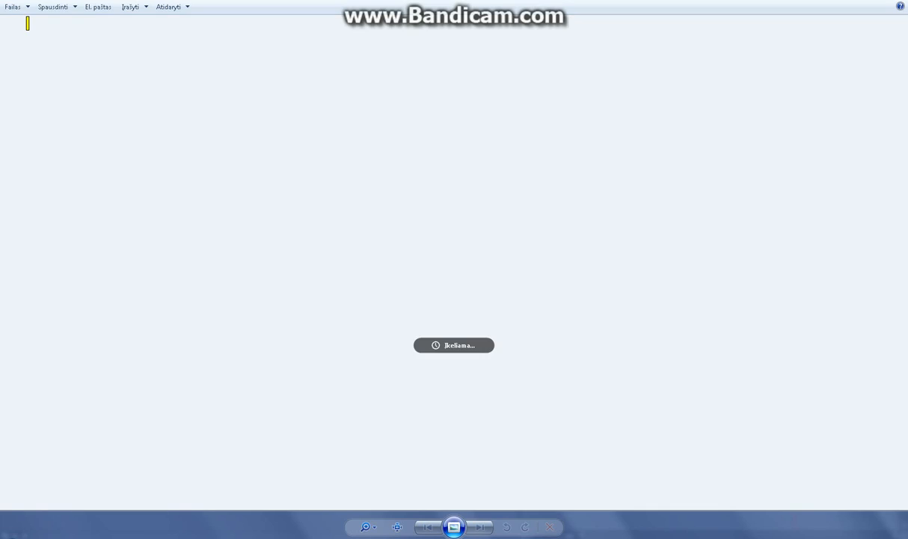
key("alt+F4")
left_click_drag(598, 246, 90, 255)
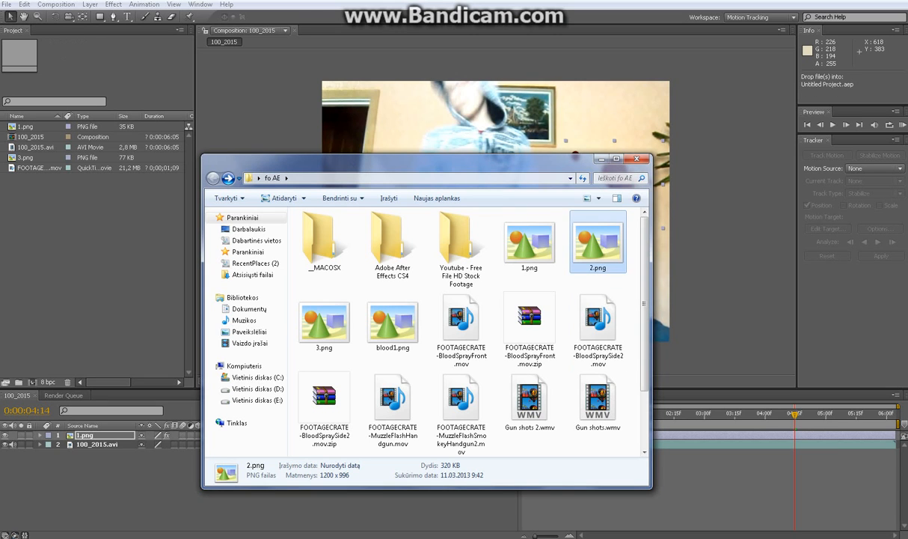
key("alt+F4")
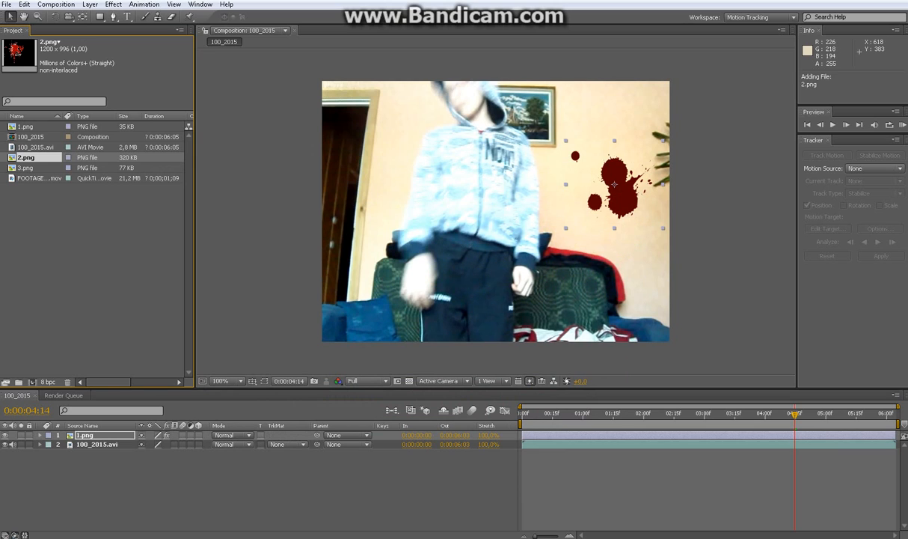
left_click_drag(26, 157, 88, 432)
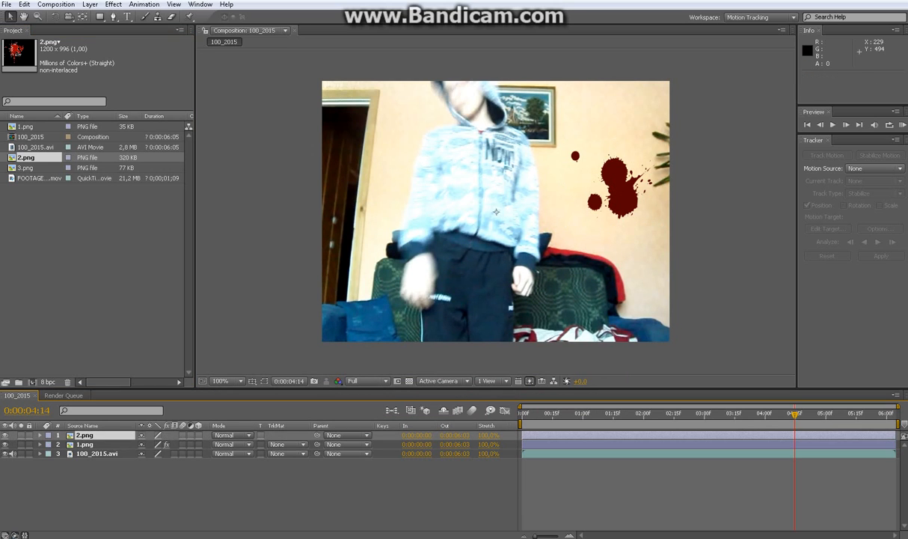
left_click_drag(487, 205, 519, 225)
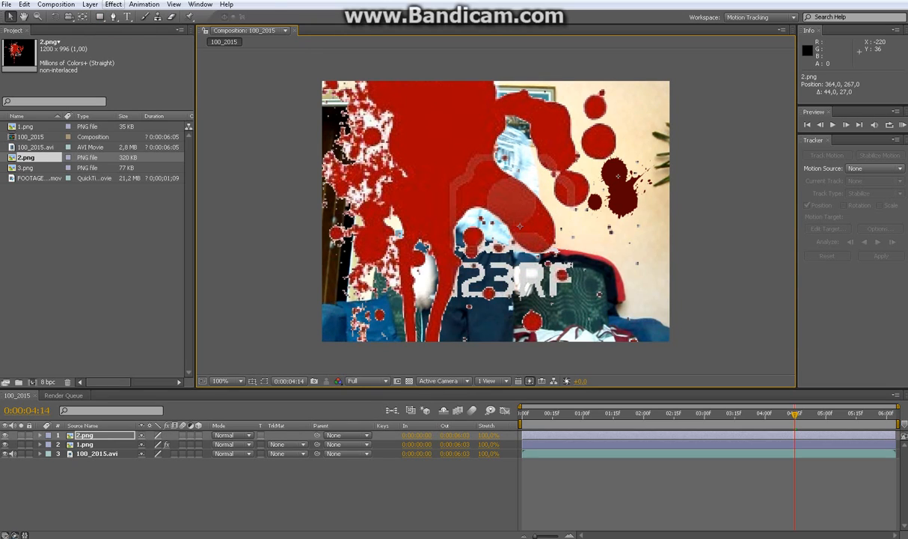
Apply the Color Key effect to 2.png and sample the light grey watermark as the key colour.
left_click(113, 5)
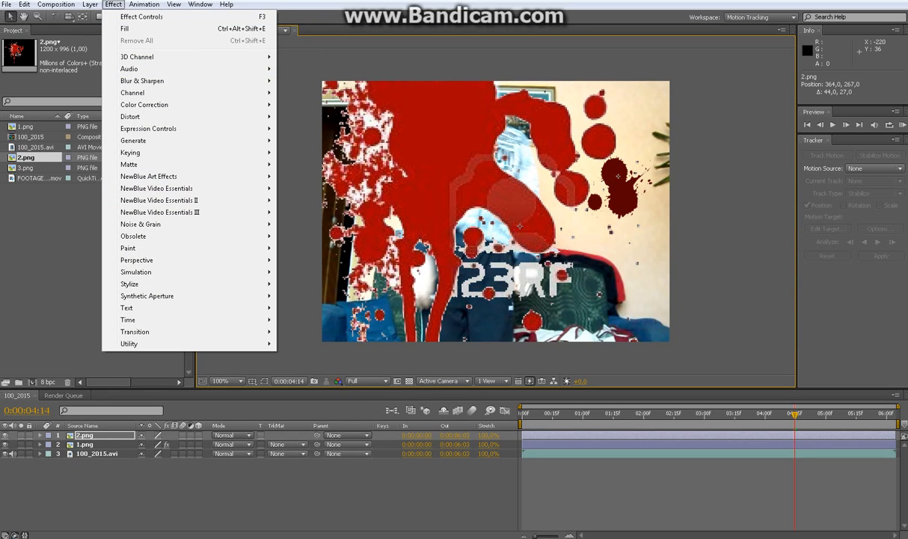
mouse_move(150, 153)
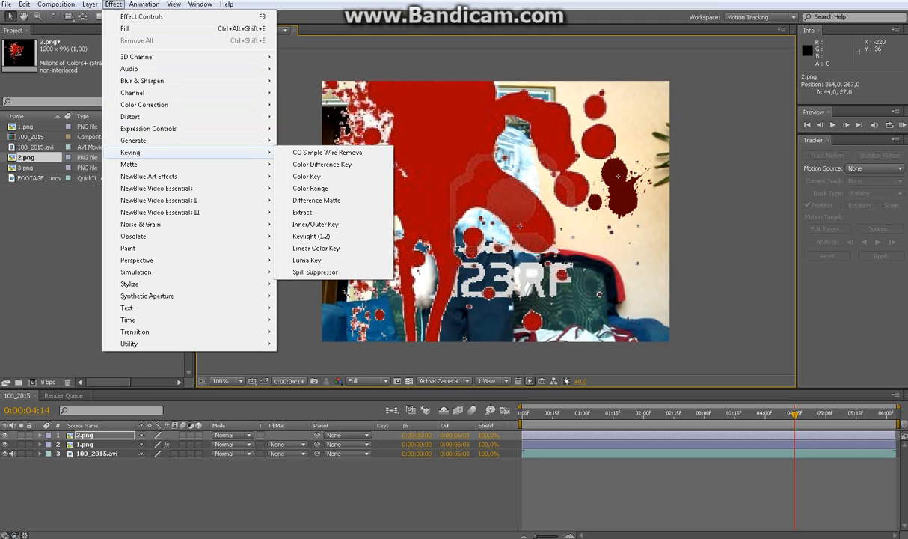
left_click(307, 176)
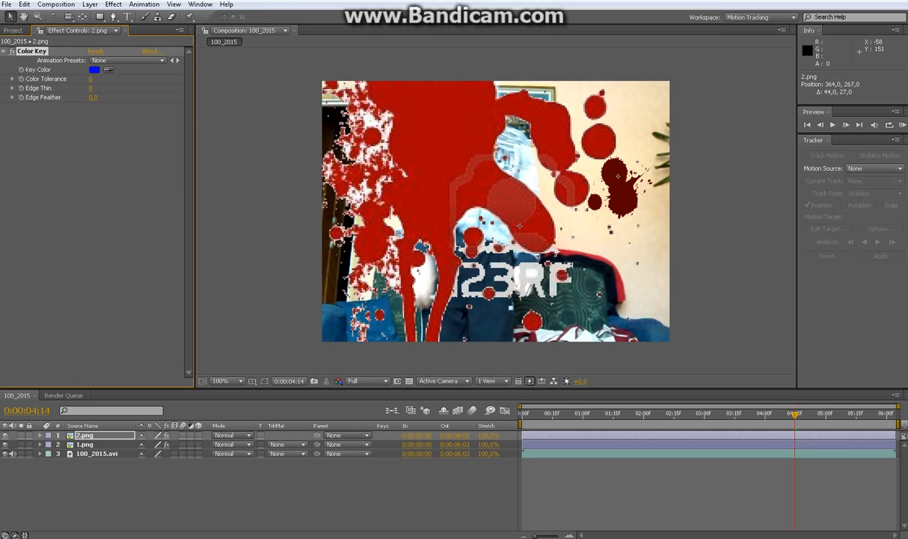
left_click(108, 69)
left_click(356, 114)
left_click(109, 69)
left_click(531, 271)
left_click(108, 70)
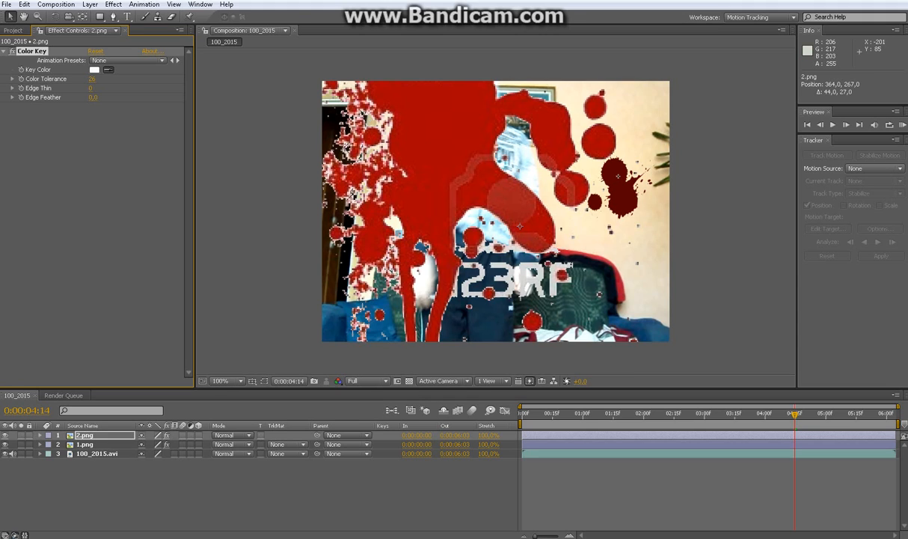
left_click(553, 281)
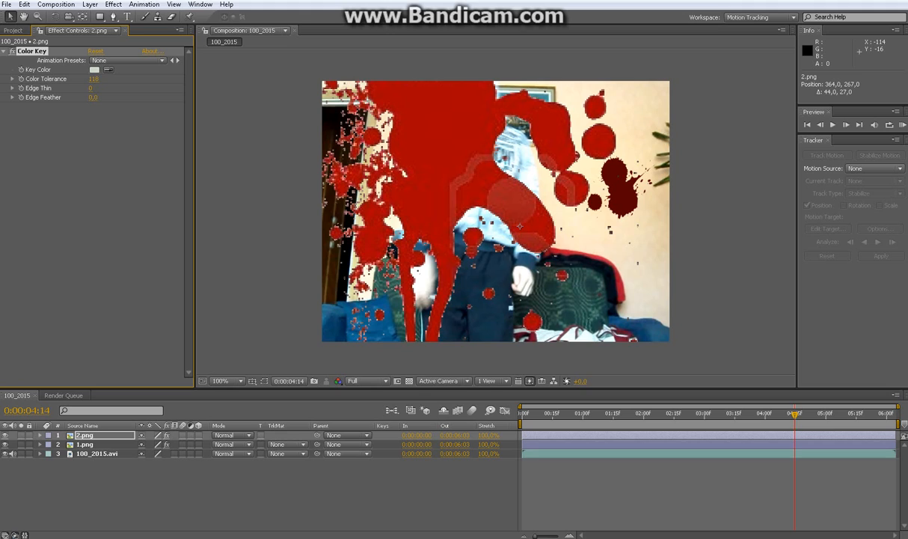
Set the 2.png Color Key's Color Tolerance to 144 and its Edge Feather to 0,9.
left_click(94, 78)
type("125")
key("Return")
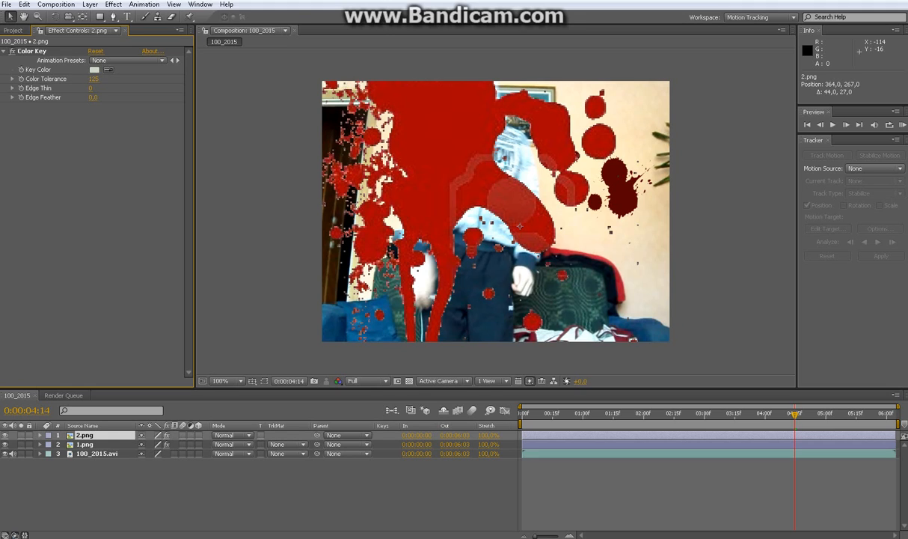
left_click_drag(94, 78, 102, 79)
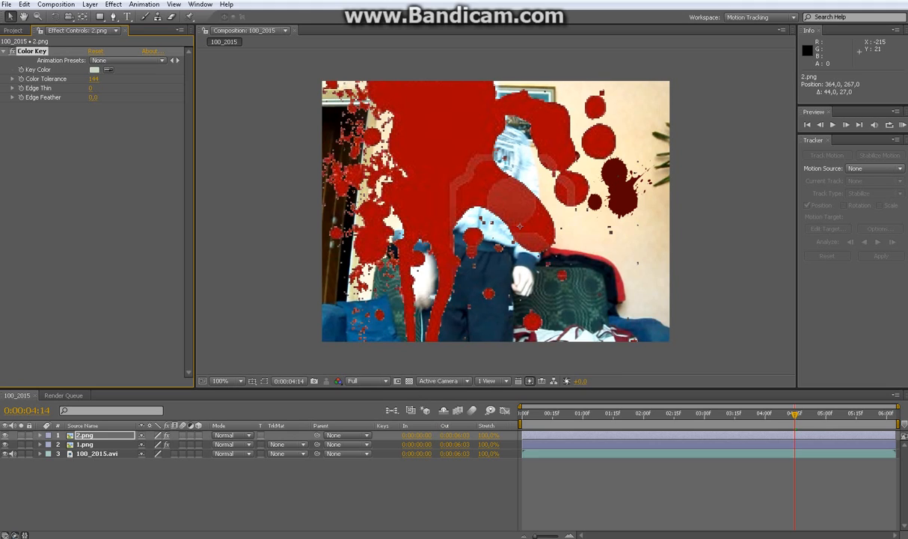
left_click(93, 97)
type("0,9")
key("Return")
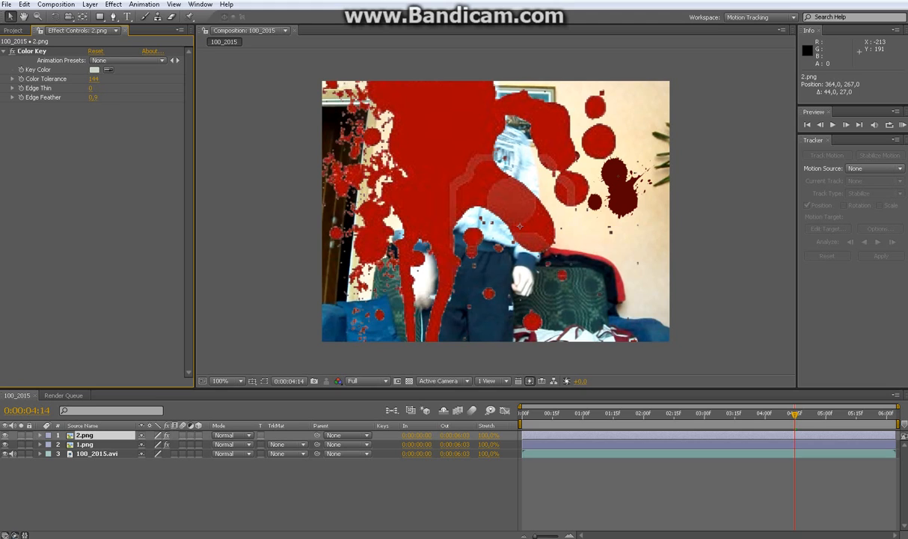
Shrink the 2.png splatter and position it over the 1.png splatter on the wall, at about 576, 234.
left_click(13, 31)
scroll(516, 194, "down", 1)
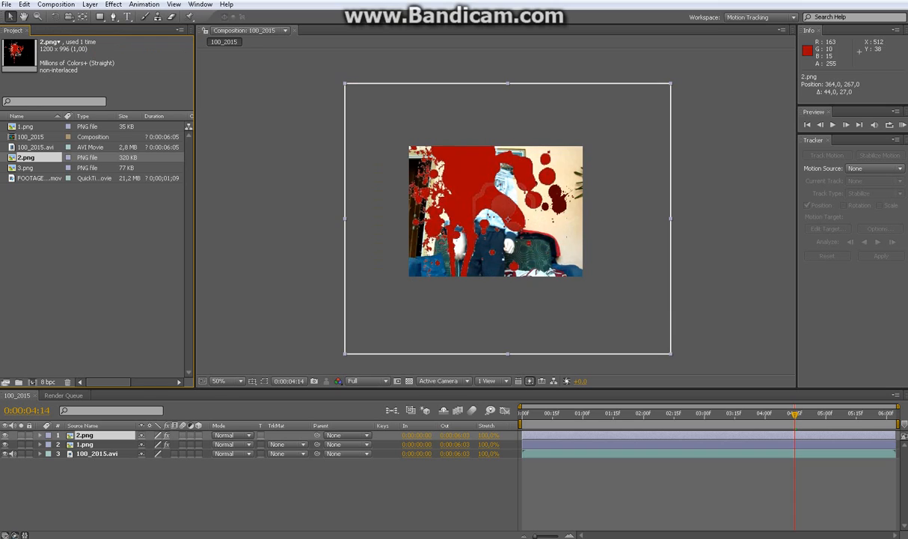
left_click_drag(671, 84, 615, 187)
scroll(542, 181, "up", 1)
left_click_drag(620, 282, 614, 262)
left_click_drag(613, 253, 614, 252)
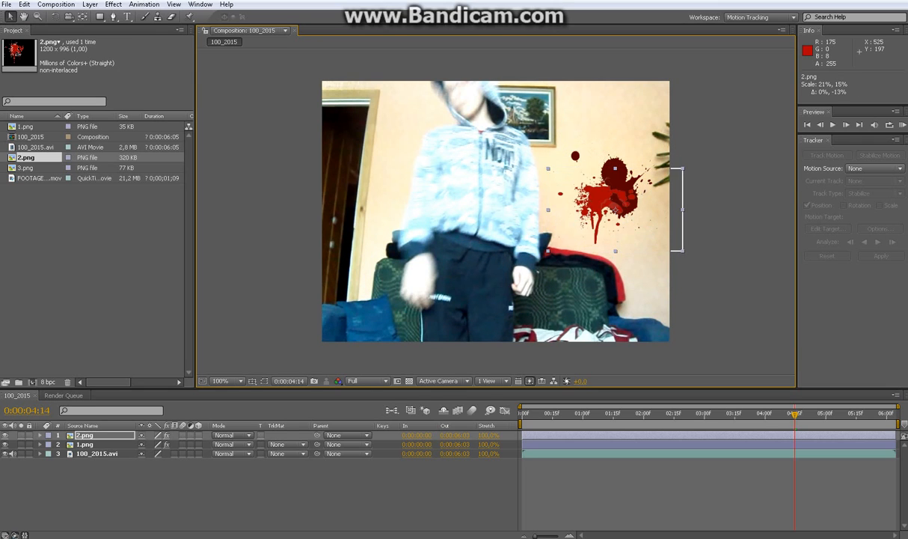
left_click_drag(613, 202, 635, 193)
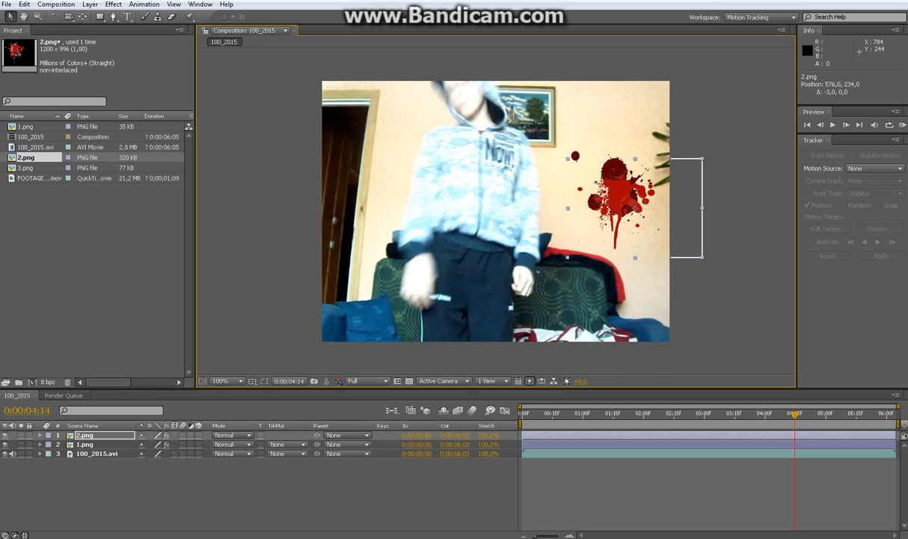
scroll(634, 192, "up", 1)
scroll(634, 192, "down", 1)
Set the blending mode of both the 2.png and 1.png layers to Multiply, after trying Classic Color Burn.
left_click(86, 444)
left_click(85, 435, "ctrl")
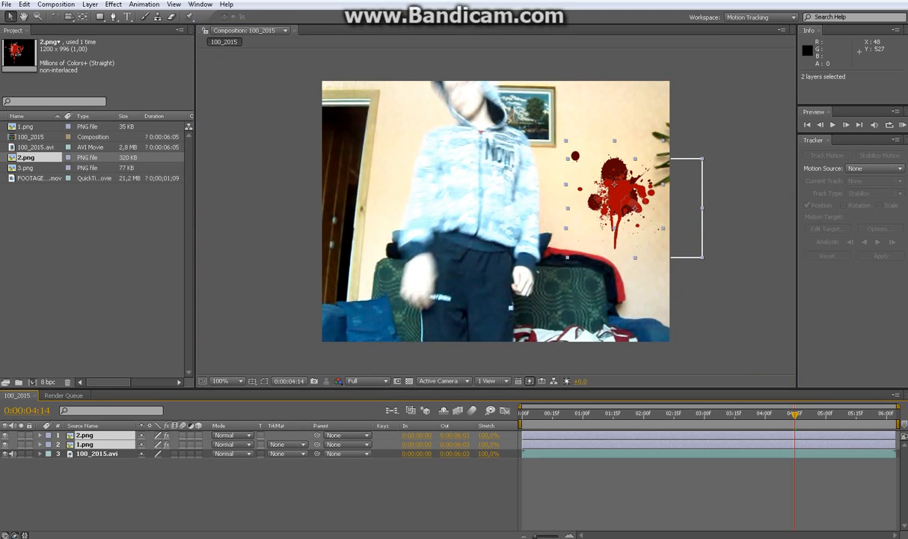
left_click(232, 435)
left_click(240, 151)
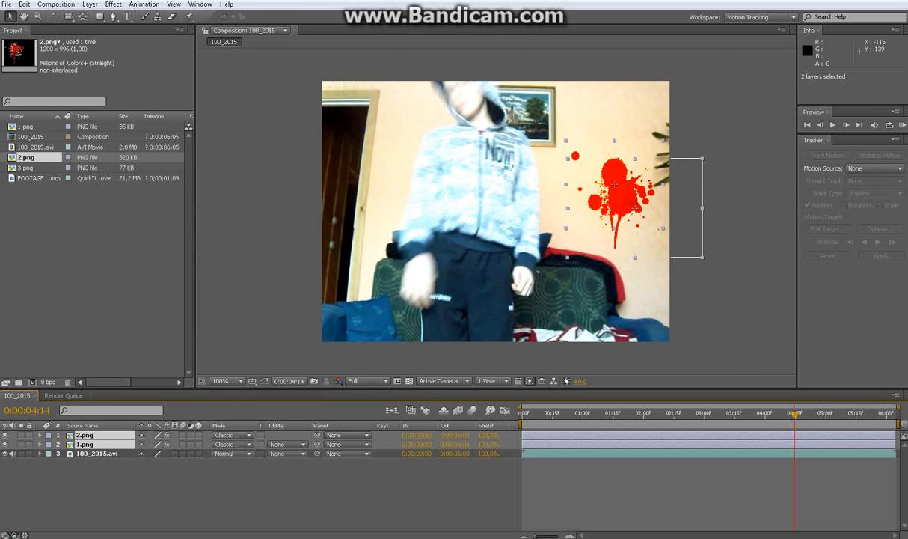
left_click(232, 436)
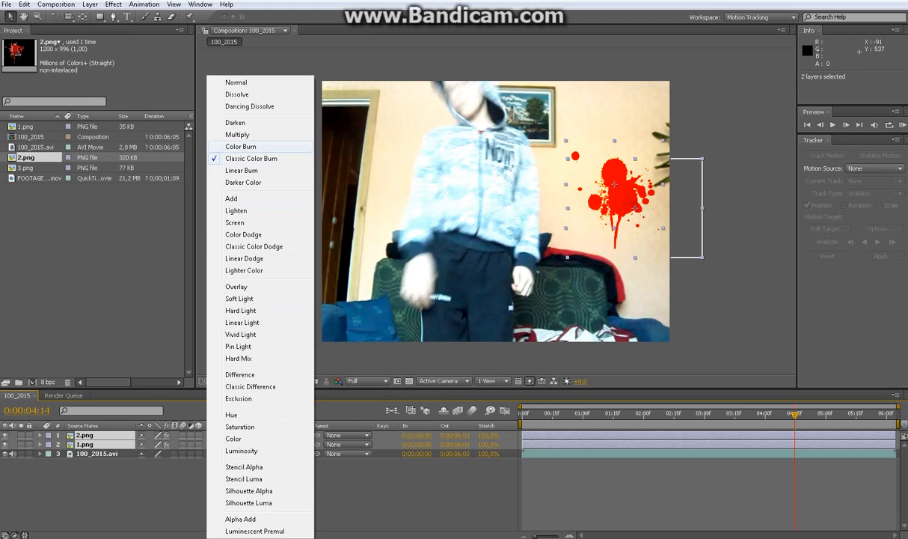
left_click(243, 135)
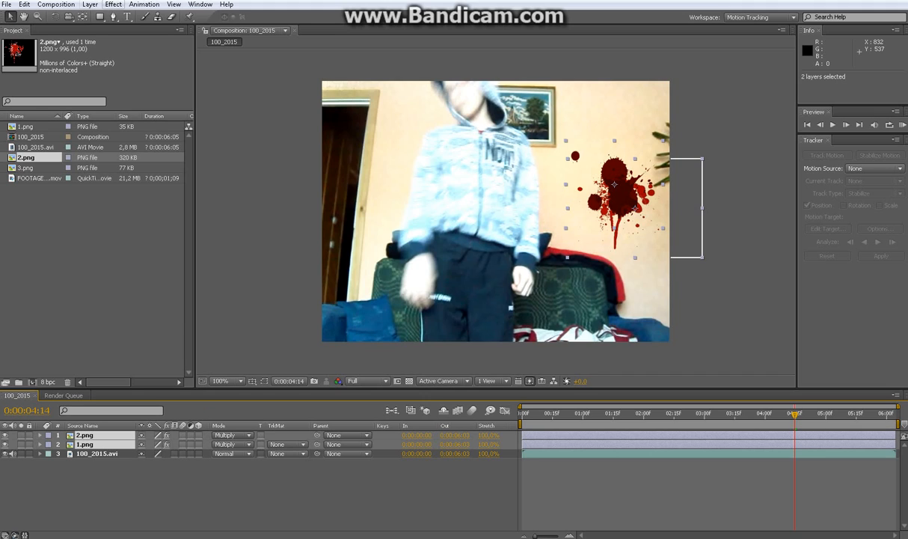
left_click(636, 490)
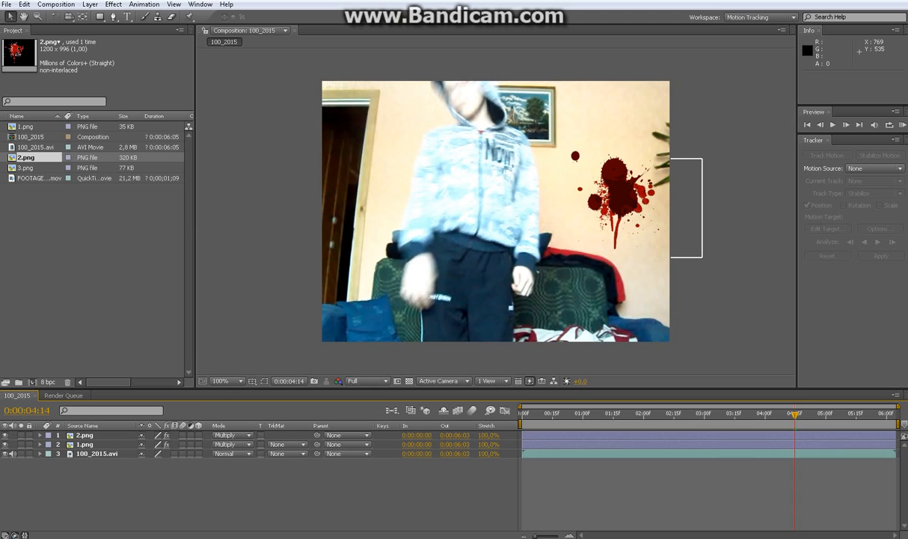
Trim the start of the 2.png and 1.png layers to the head-jerk frame at 0:00:04:14.
left_click(820, 124)
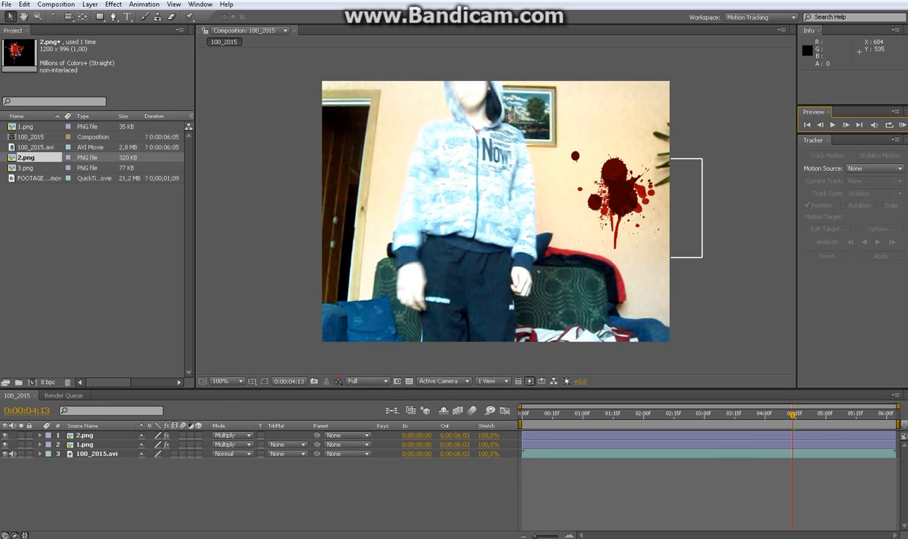
left_click(846, 125)
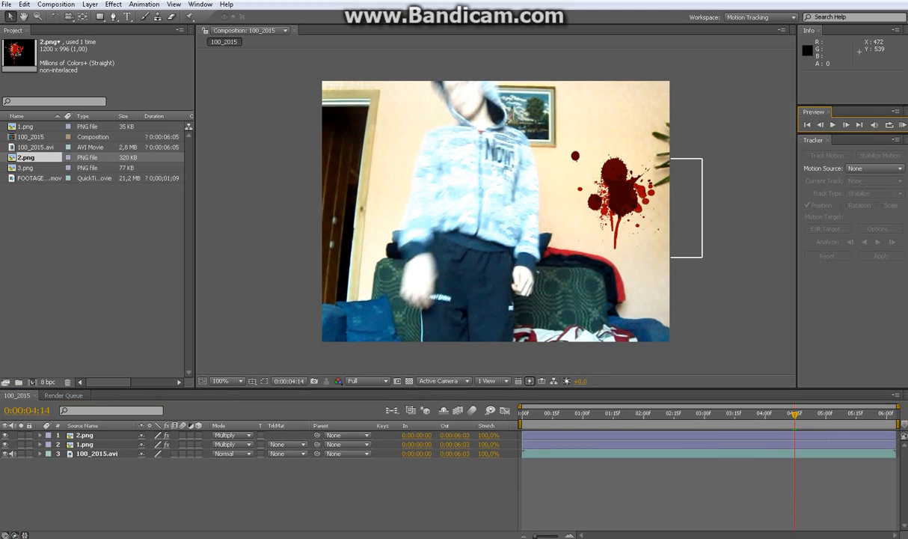
left_click(532, 434)
left_click(533, 444, "ctrl")
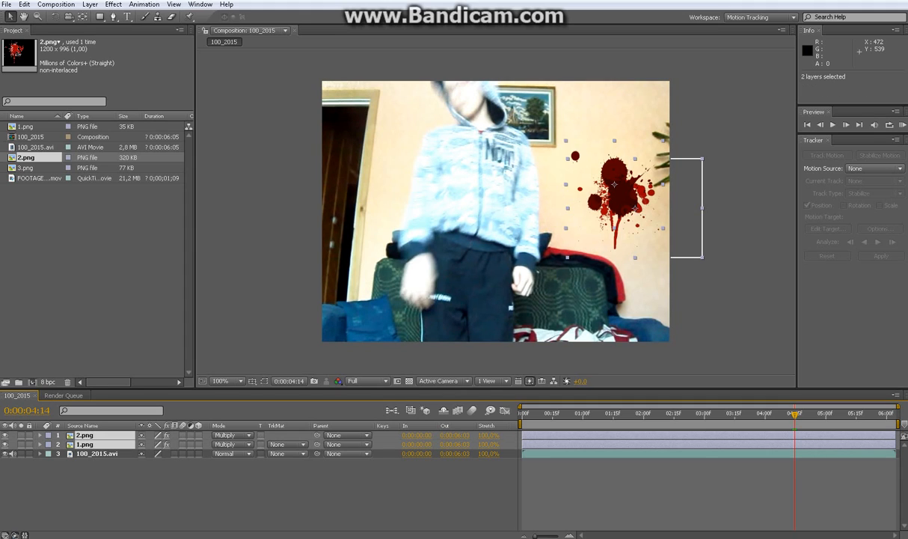
key("alt+bracketleft")
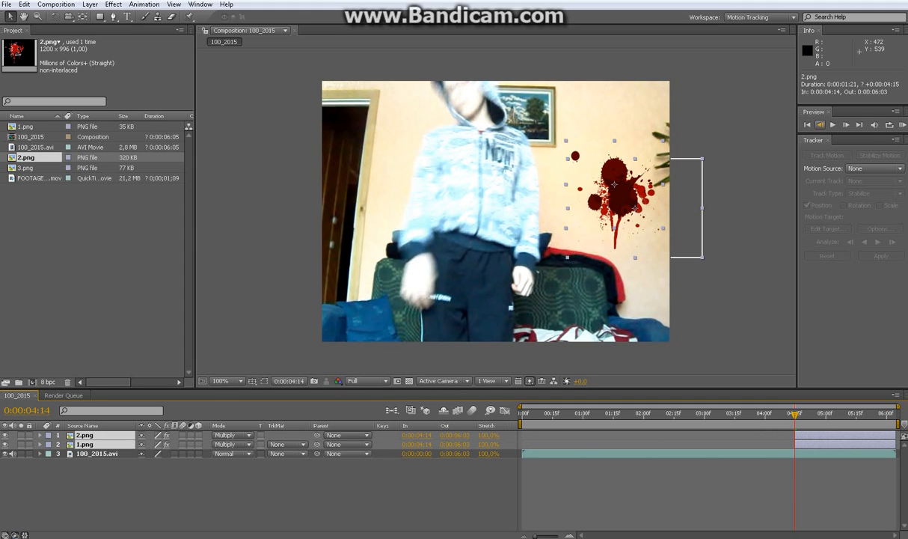
Play the composition from just before the hit, including from 0:00:04:11, to check when the splatter appears.
left_click(820, 125)
left_click(819, 124)
left_click(832, 125)
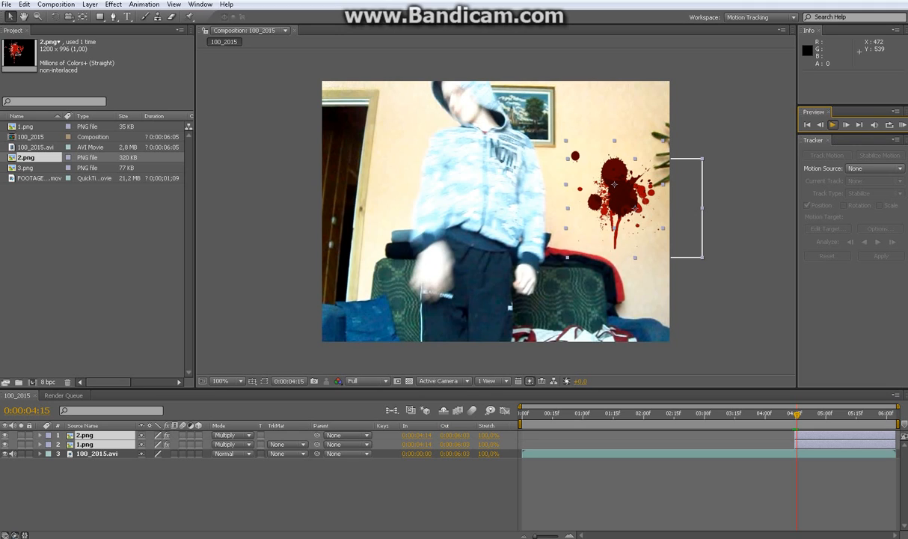
left_click(832, 125)
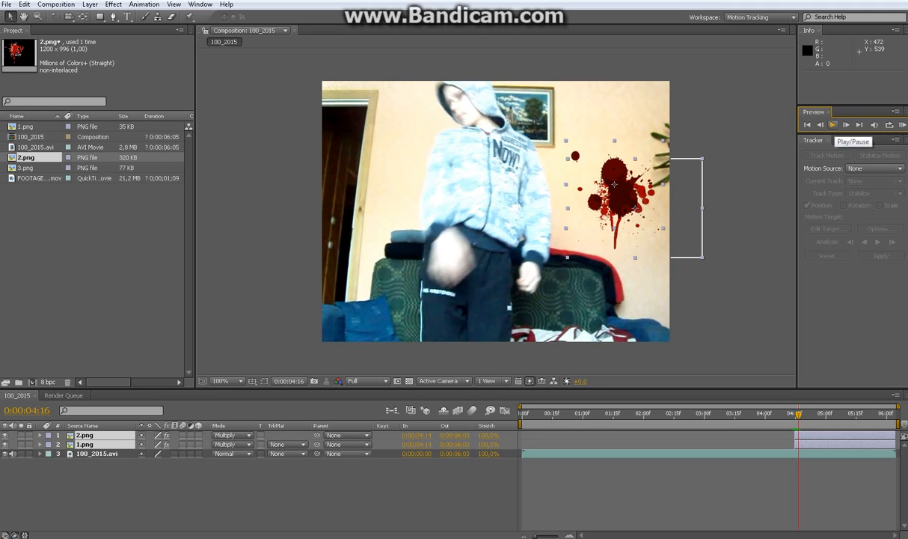
left_click_drag(798, 415, 788, 414)
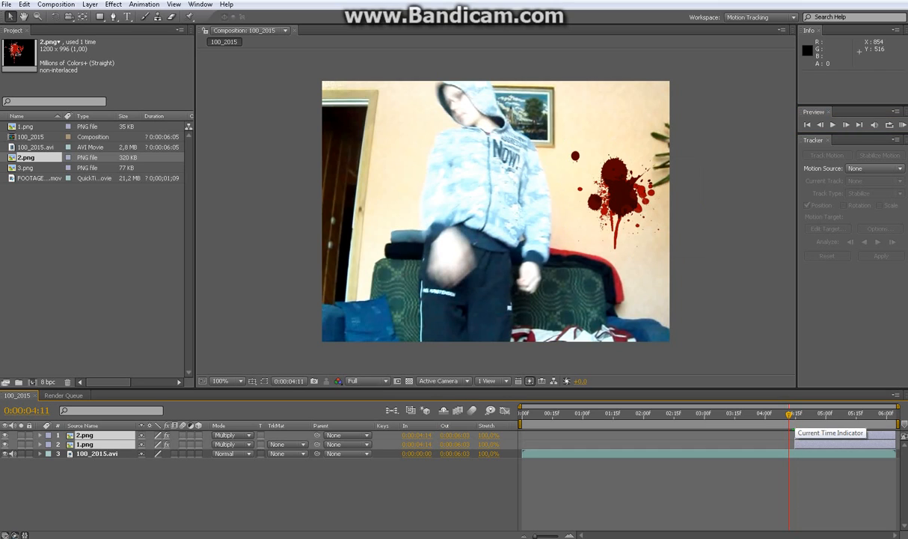
left_click(833, 124)
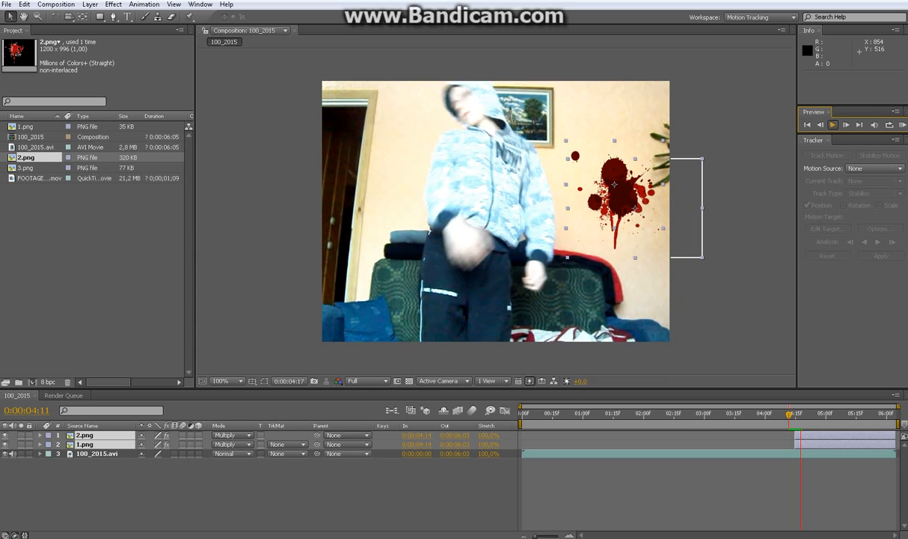
Stop the preview and scrub past the hit to compare the splatter with the moving wall, returning to 0:00:04:14.
left_click(832, 124)
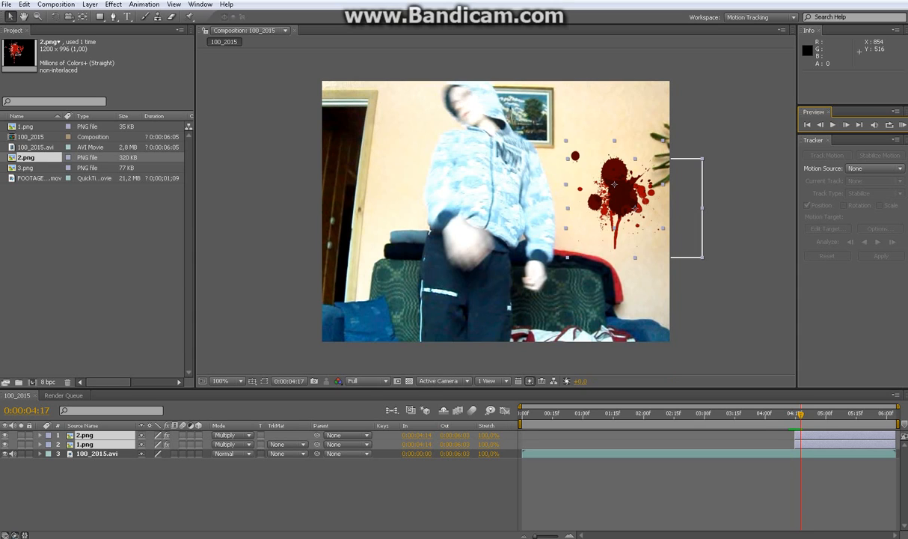
left_click_drag(801, 415, 823, 414)
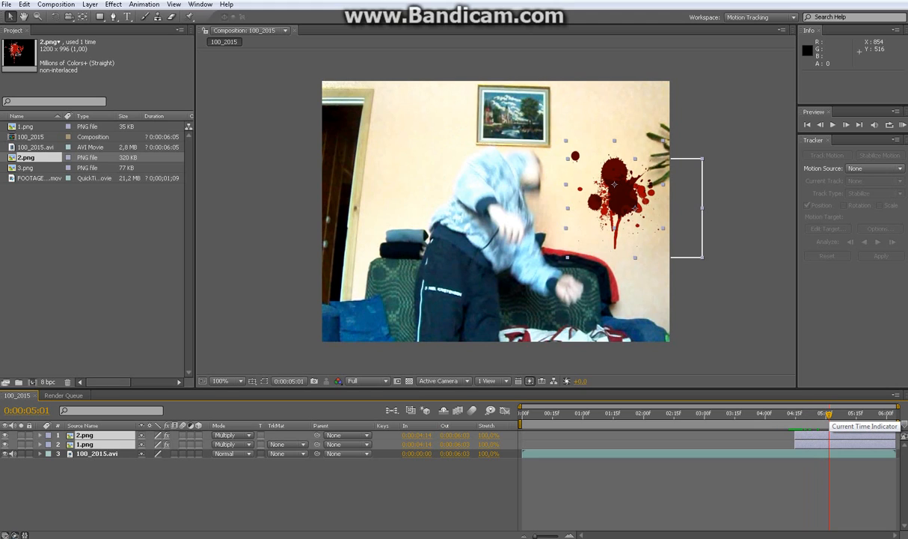
left_click(795, 414)
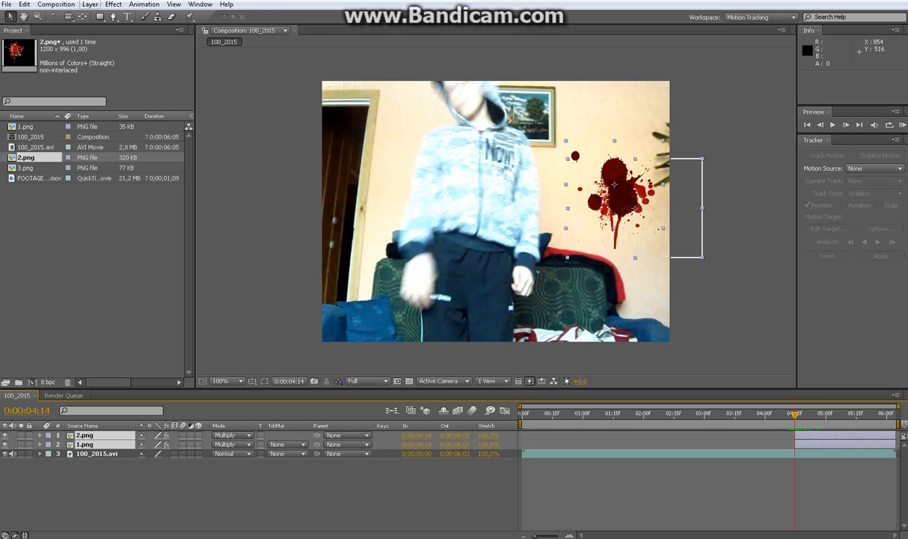
Add a new null object layer to the 100_2015 composition.
left_click(113, 4)
mouse_move(89, 3)
mouse_move(187, 17)
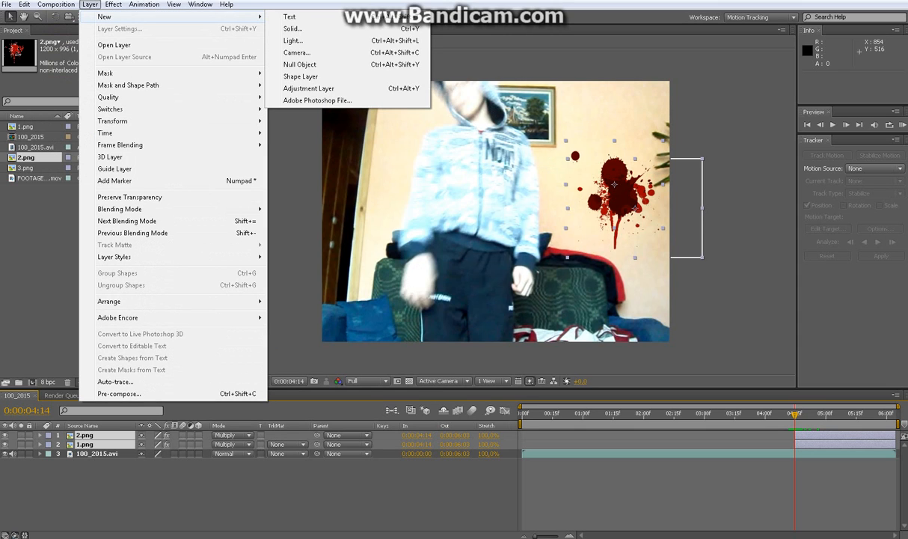
left_click(284, 63)
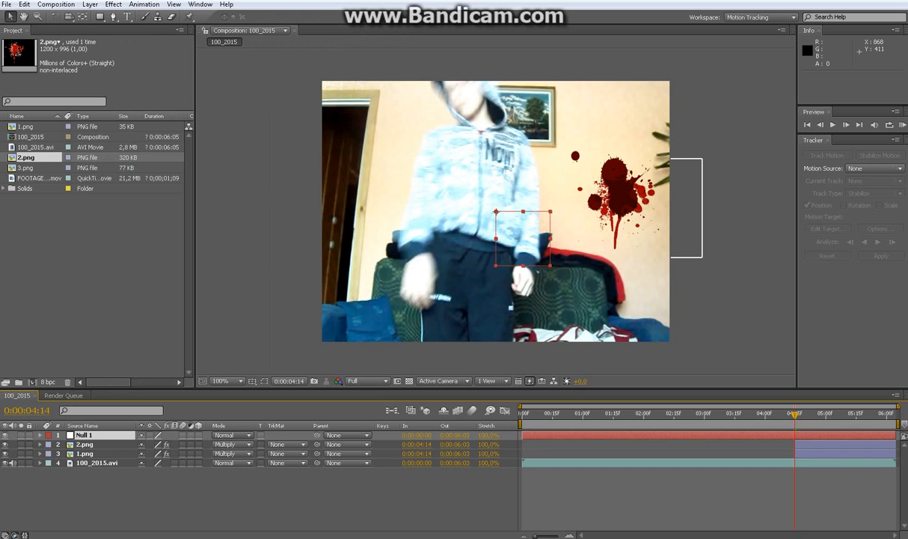
Open the 100_2015.avi layer for motion tracking and enable Rotation tracking alongside Position.
left_click(98, 463)
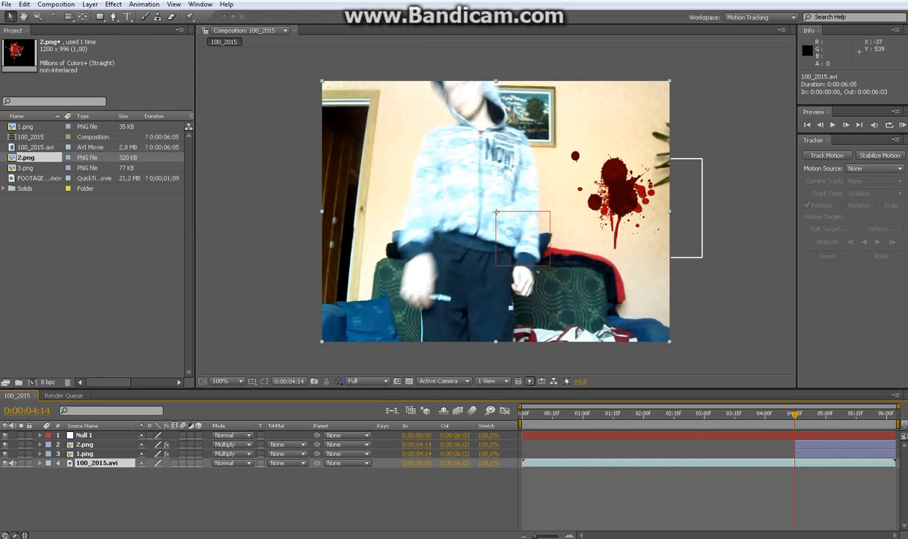
double_click(97, 463)
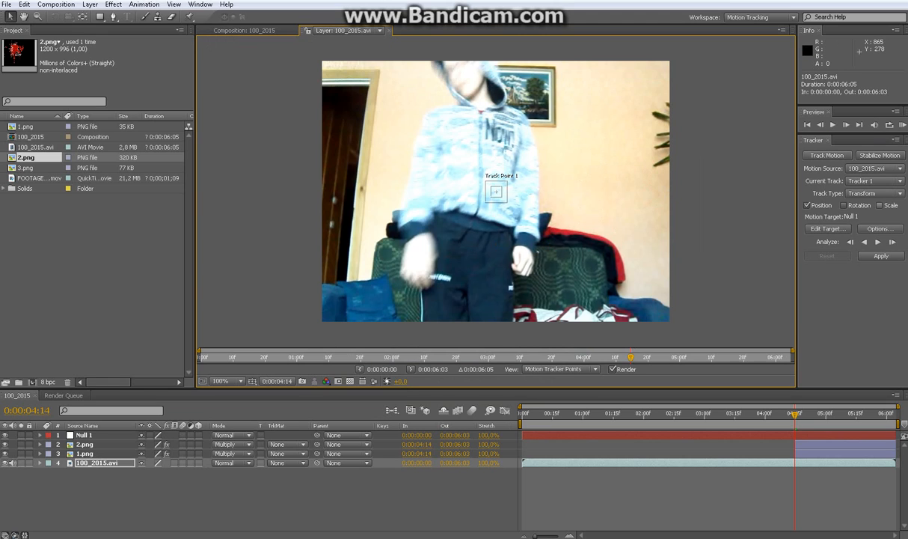
left_click(844, 205)
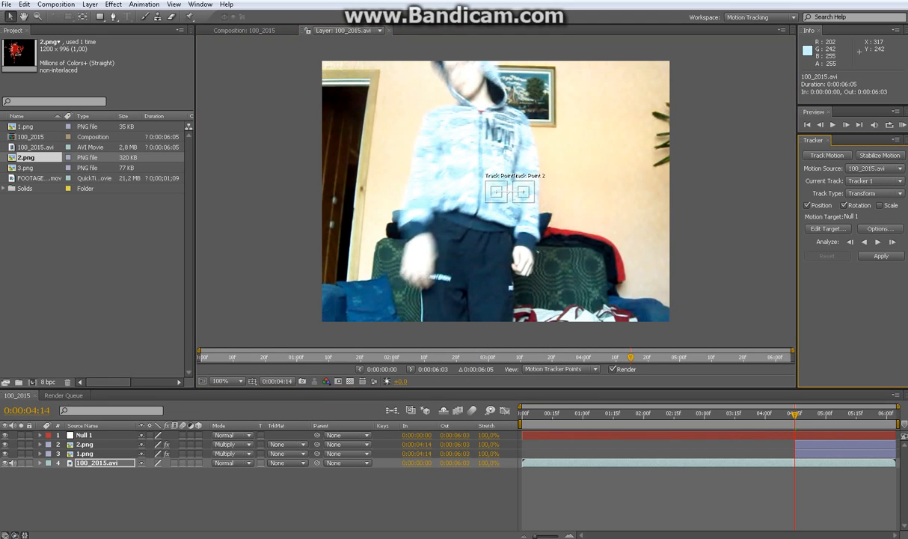
left_click_drag(495, 191, 509, 192)
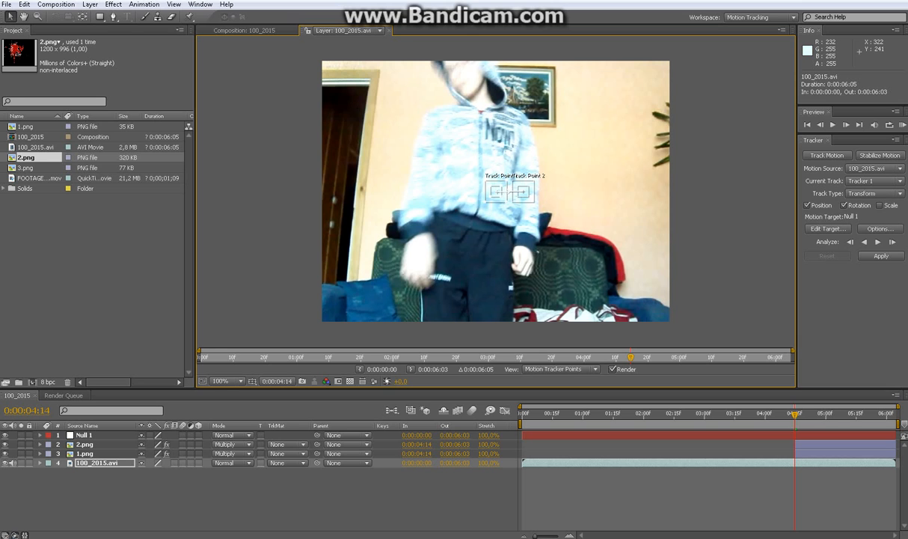
scroll(495, 192, "up", 5)
scroll(495, 191, "up", 2)
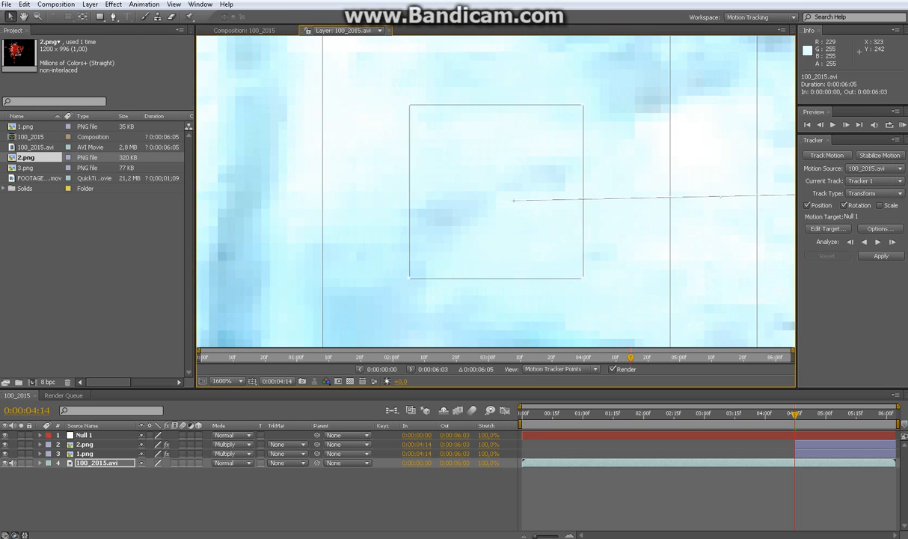
left_click(24, 5)
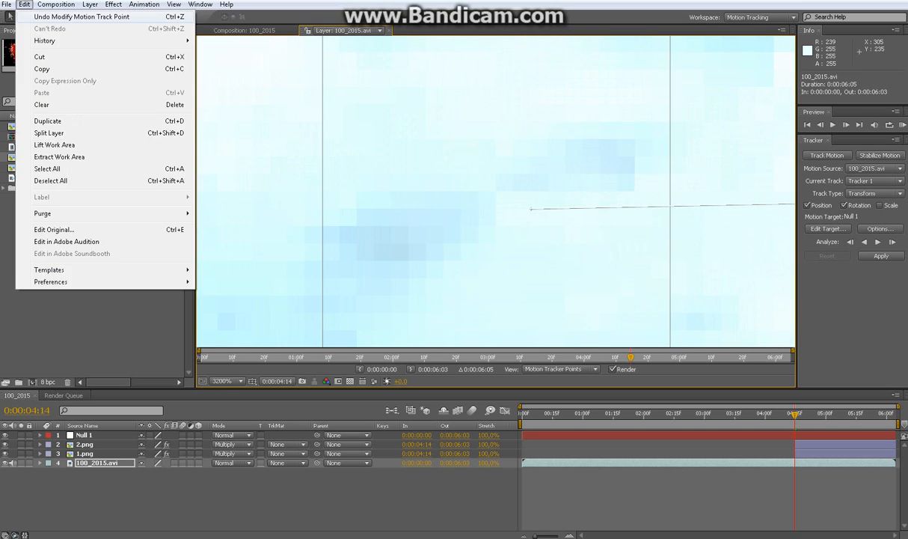
left_click(82, 16)
scroll(495, 192, "down", 7)
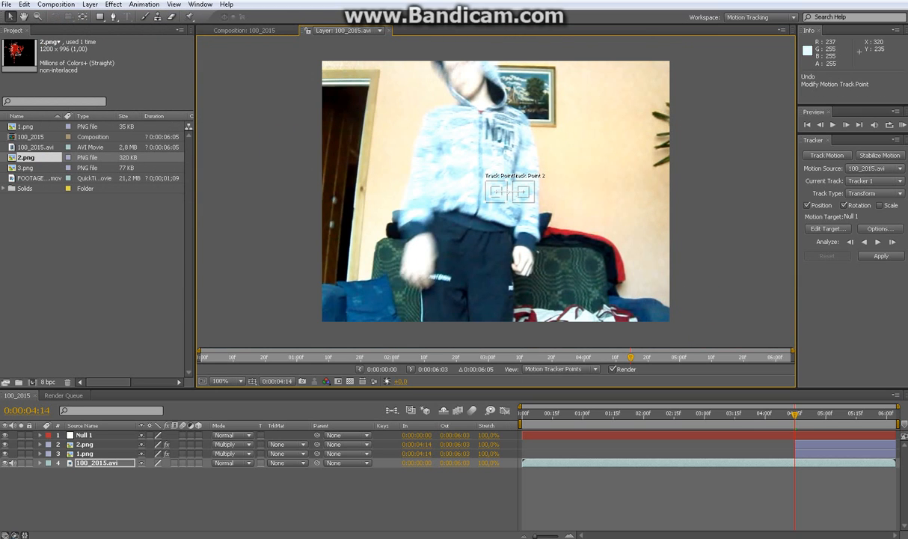
Place Track Point 1 on the picture frame's lower-right corner and Track Point 2 on the plant's leaf tip, enlarging their search regions.
left_click_drag(496, 191, 555, 125)
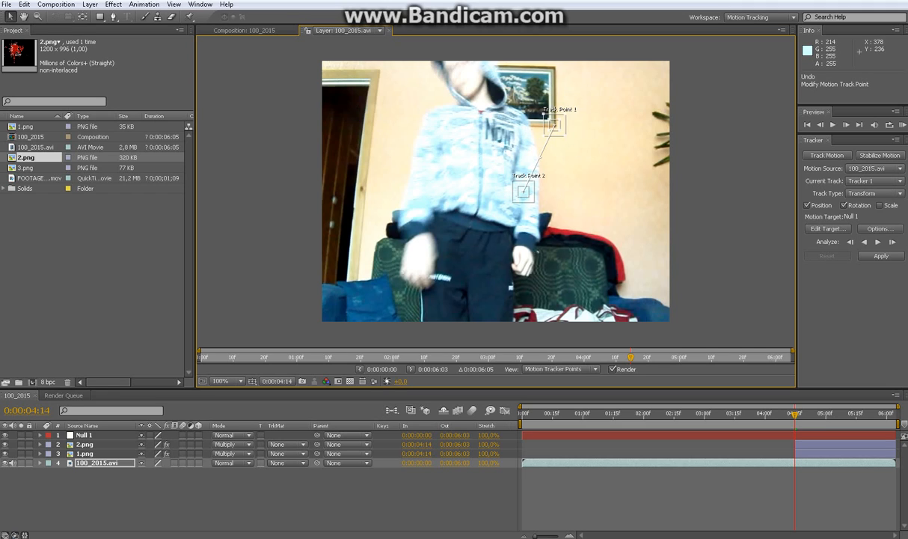
left_click_drag(524, 191, 653, 114)
scroll(663, 122, "up", 1)
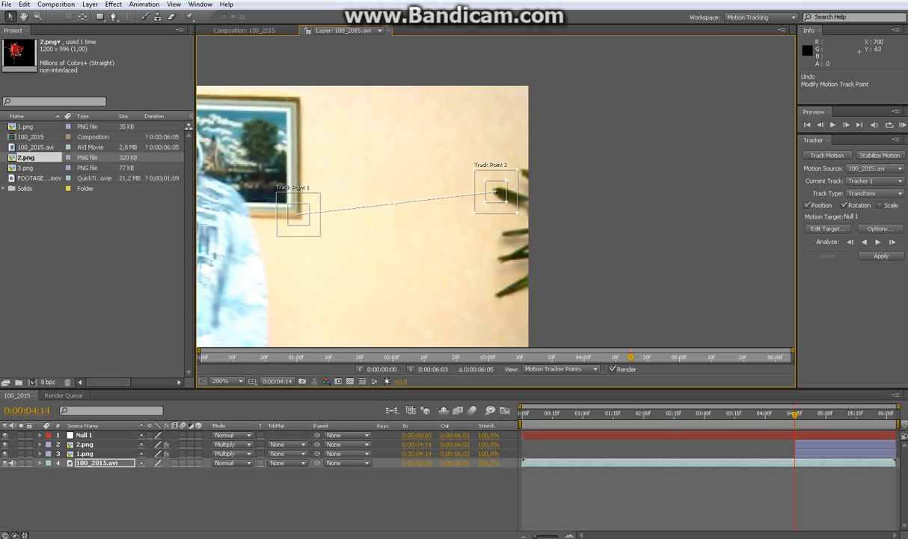
scroll(517, 172, "up", 1)
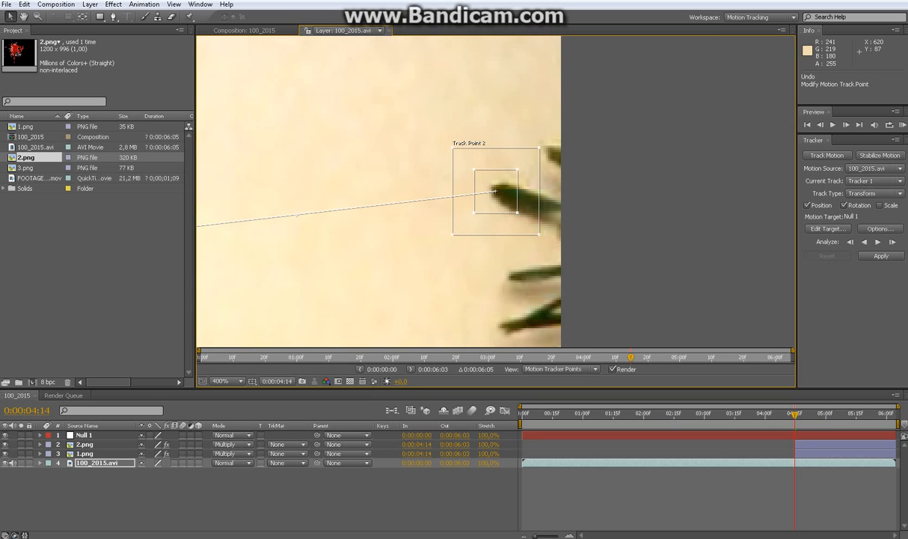
scroll(493, 191, "down", 2)
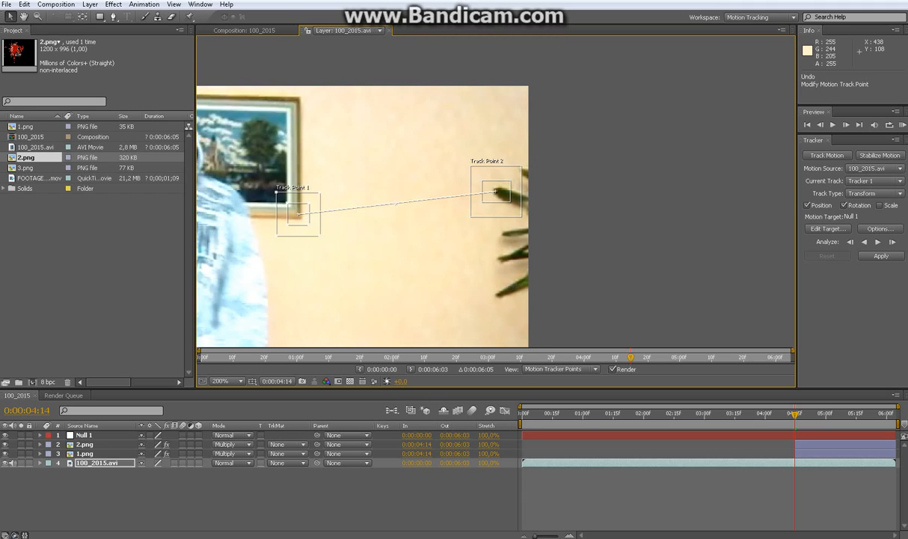
mouse_move(310, 203)
left_mouse_down()
mouse_move(323, 193)
mouse_move(307, 203)
left_mouse_up()
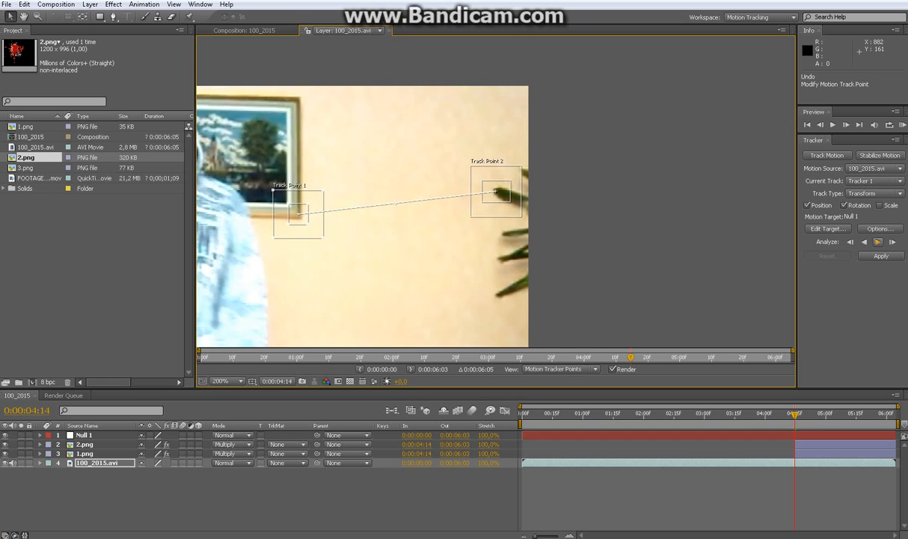
Analyze both track points forward from 0:00:04:14 to the end of the clip and inspect the tracked paths up close.
left_click(878, 241)
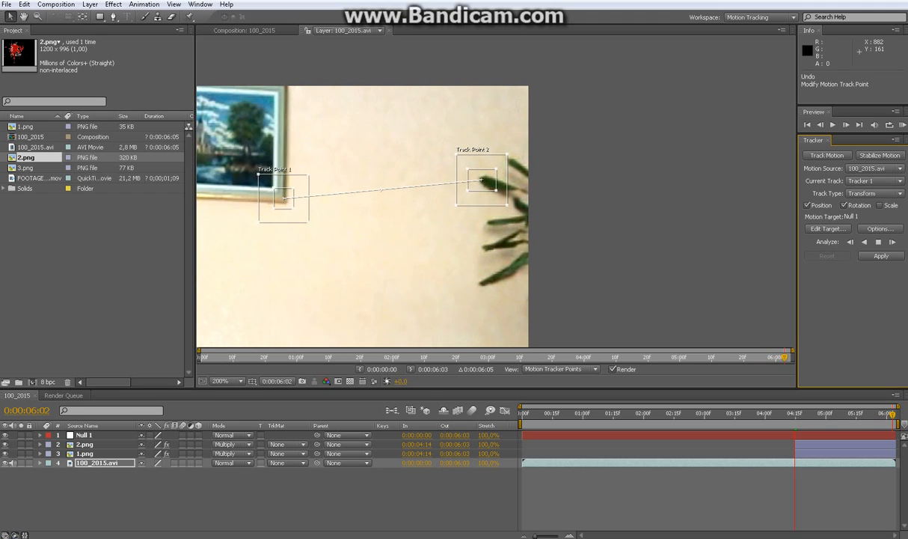
scroll(492, 188, "down", 2)
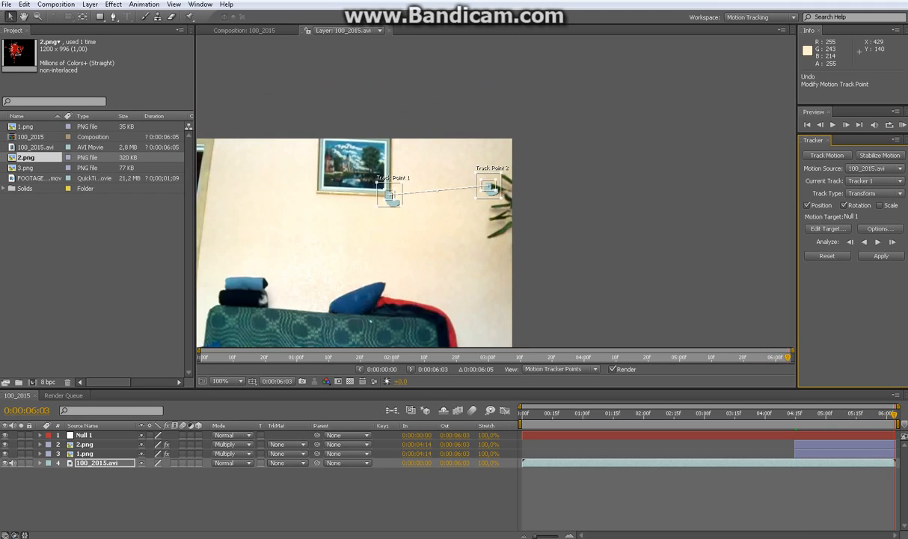
scroll(496, 193, "up", 3)
scroll(495, 193, "up", 3)
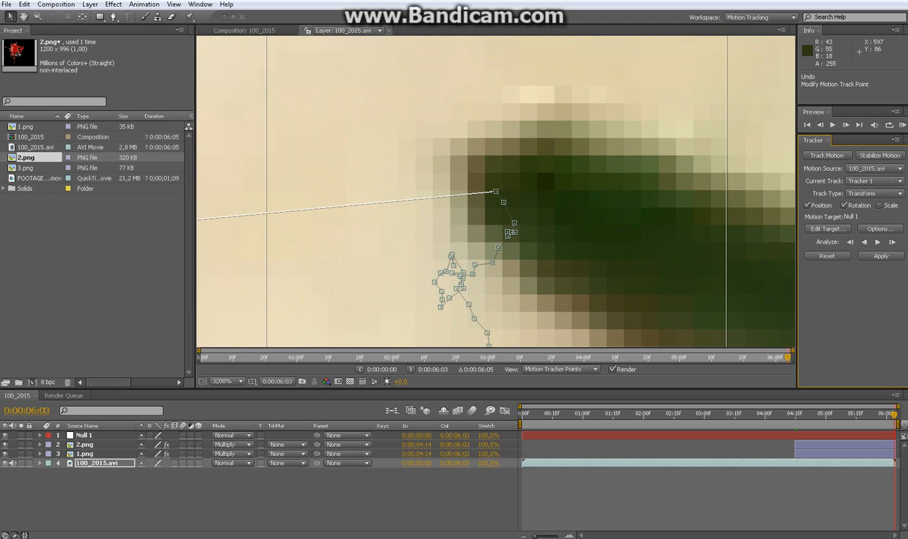
scroll(495, 193, "down", 8)
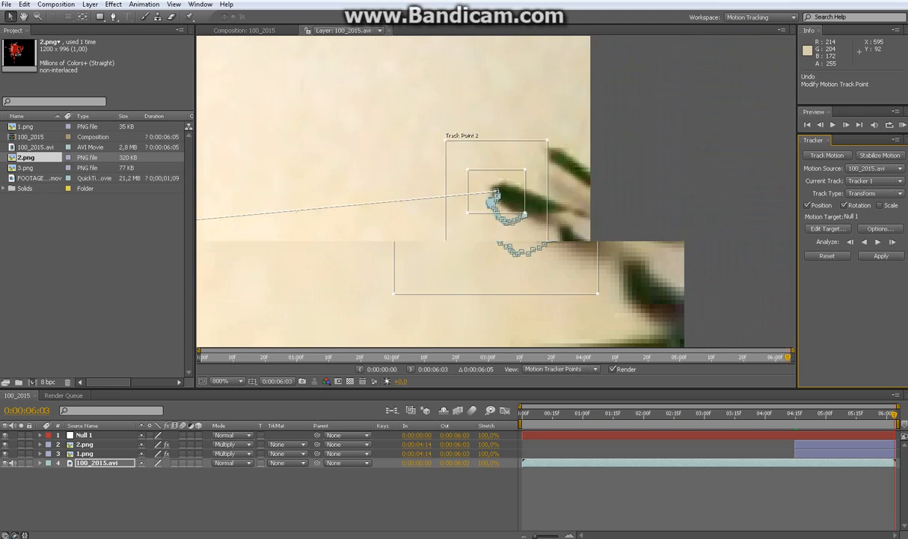
scroll(495, 193, "down", 3)
scroll(495, 193, "up", 1)
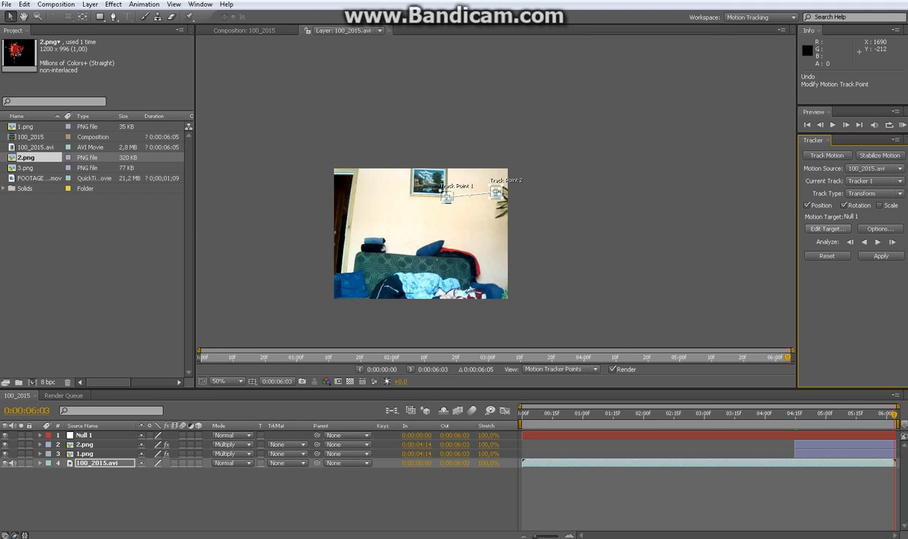
Set Null 1 as the motion target and apply the tracking data to it in X and Y.
left_click(828, 229)
left_click(565, 176)
left_click(486, 184)
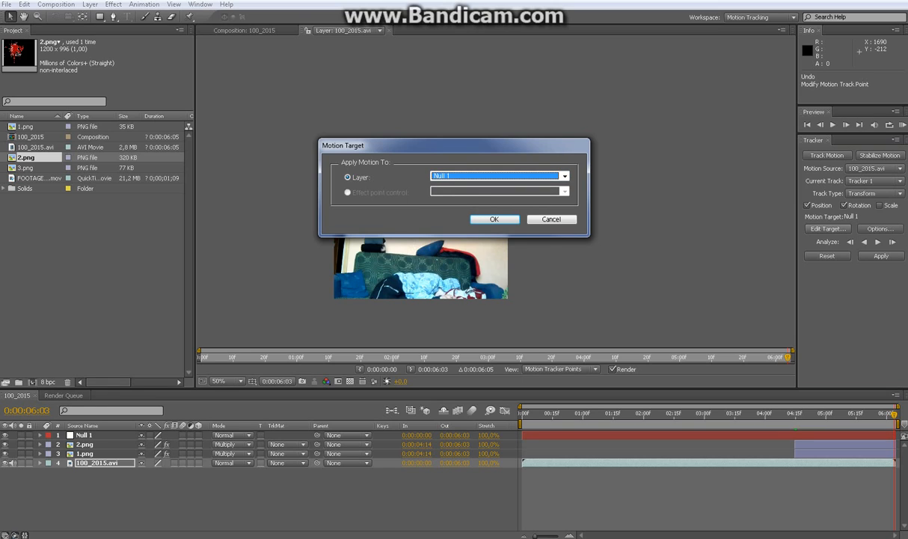
left_click(495, 219)
left_click(882, 256)
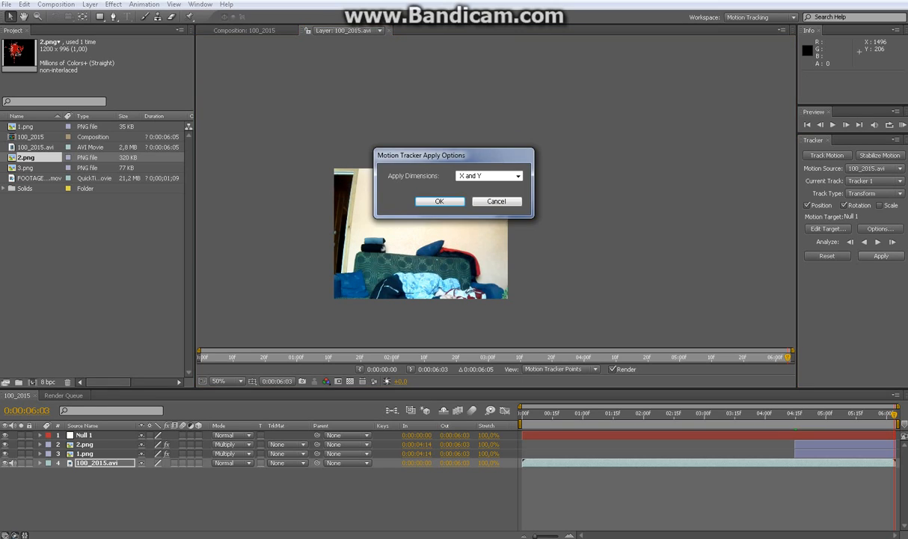
left_click(441, 202)
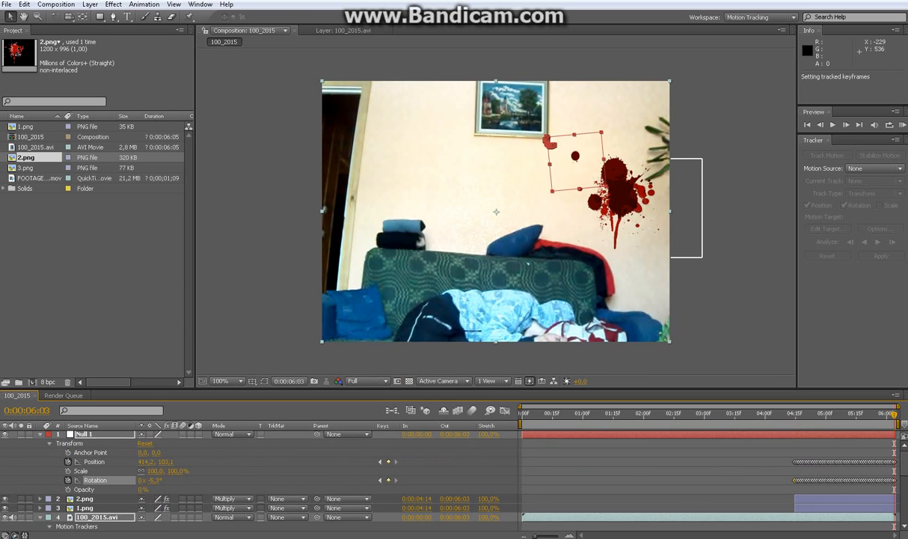
Collapse the Null 1 properties and parent the 2.png and 1.png layers to Null 1.
left_click(40, 434)
left_click(84, 453)
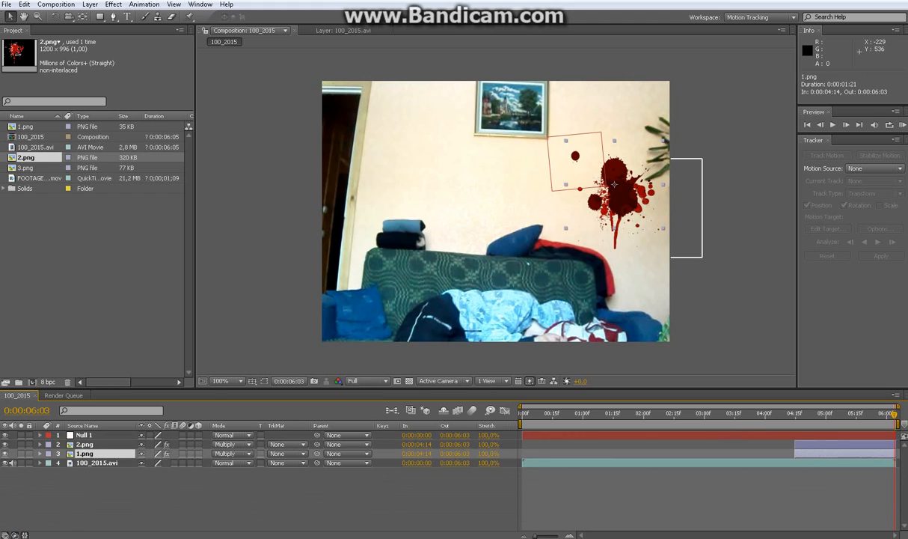
left_click(85, 444)
left_click(84, 453)
left_click(85, 444, "ctrl")
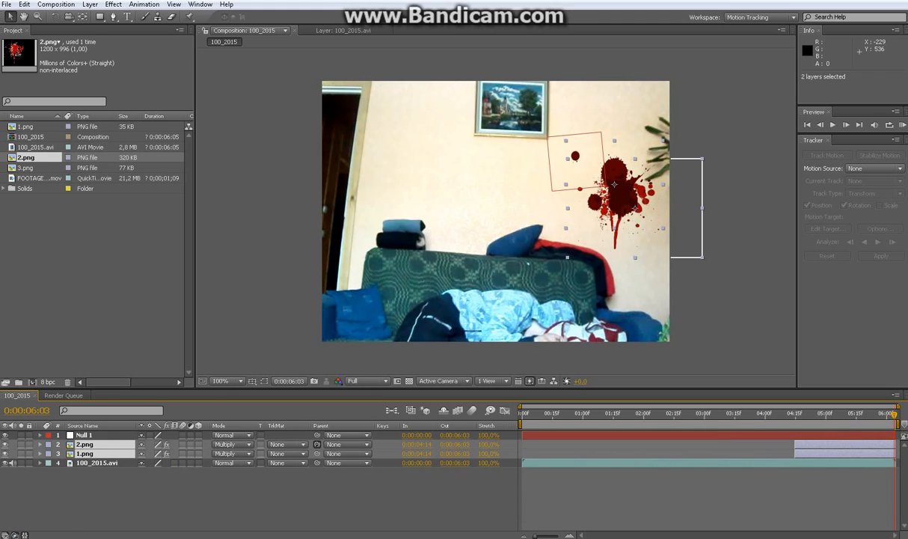
left_click_drag(316, 444, 105, 435)
Play the composition from 0:00:04:12 to check whether the splatters follow the wall's movement.
left_click(791, 413)
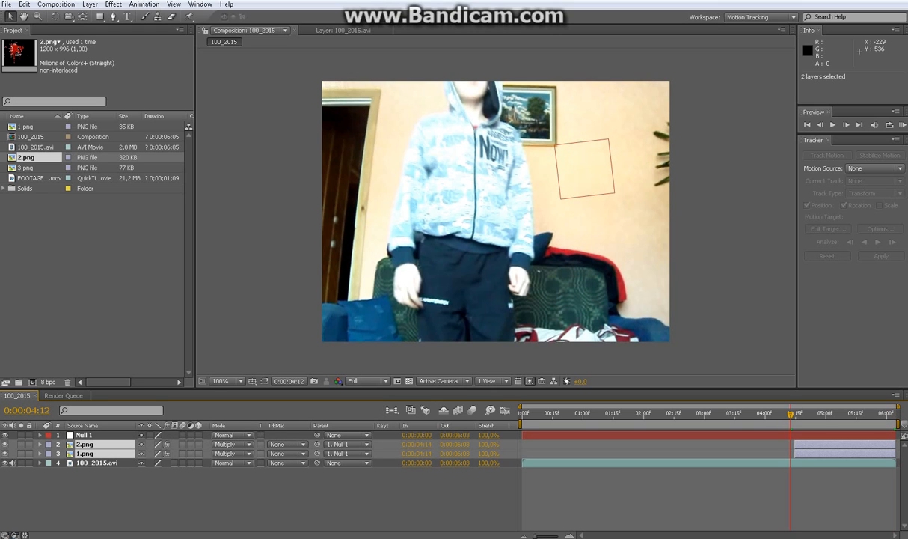
key("space")
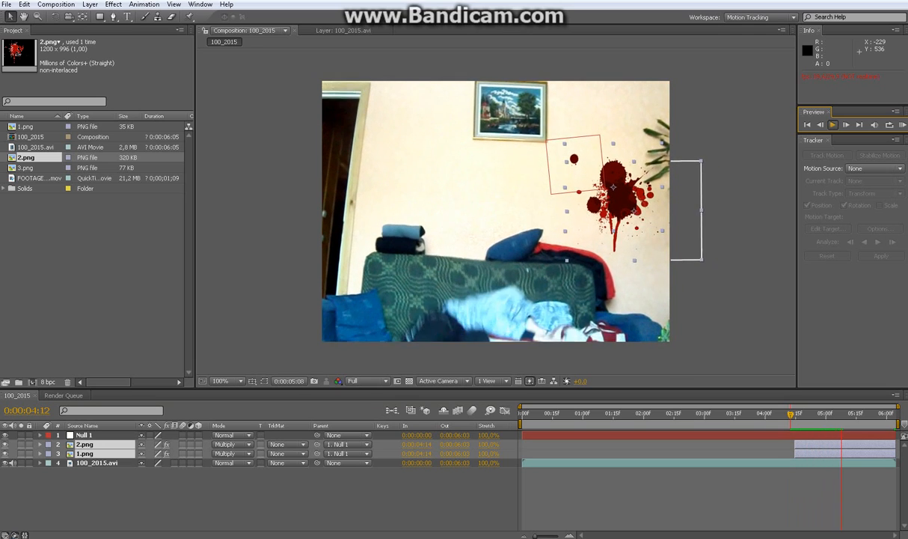
key("space")
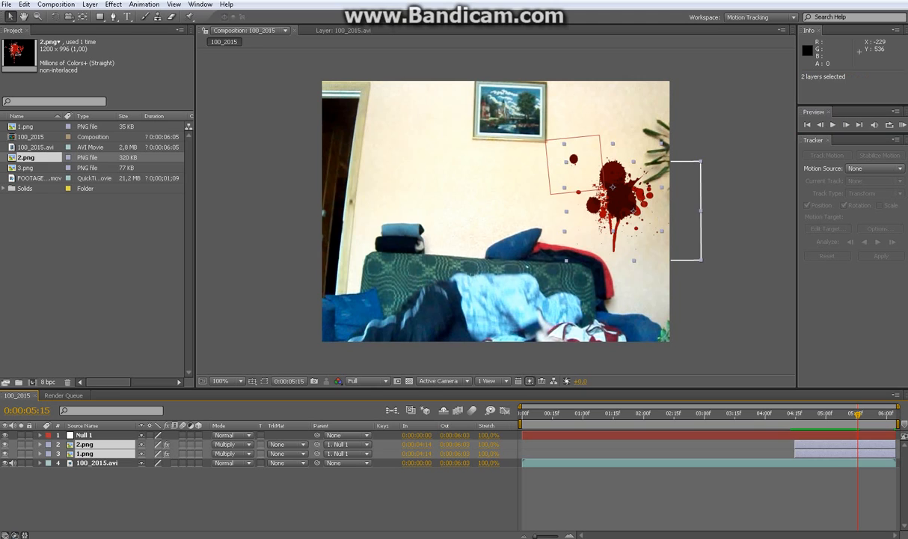
Replay the hit from 0:00:04:07 and stop on the frame just before the splatter appears, 0:00:04:13.
left_click(98, 463)
left_click_drag(858, 414, 784, 414)
left_click(821, 125)
key("Page_Up")
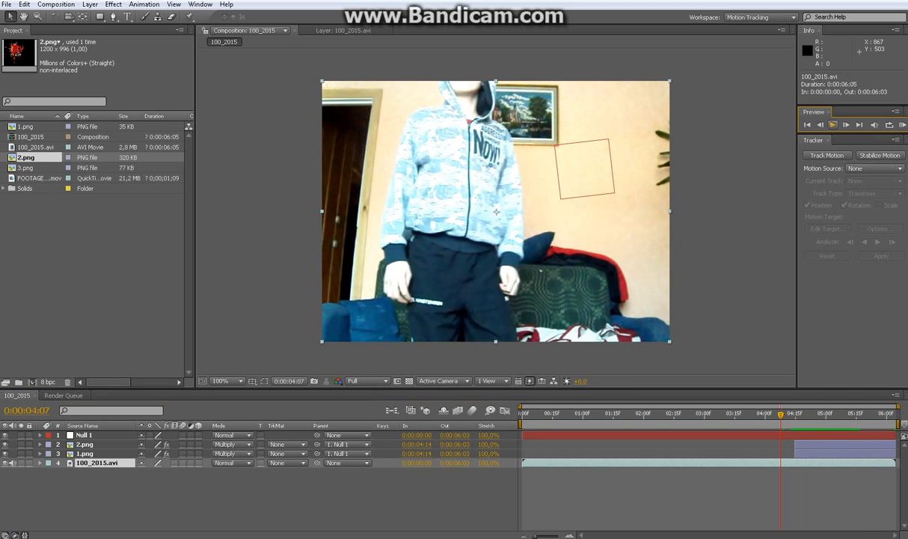
key("Page_Down")
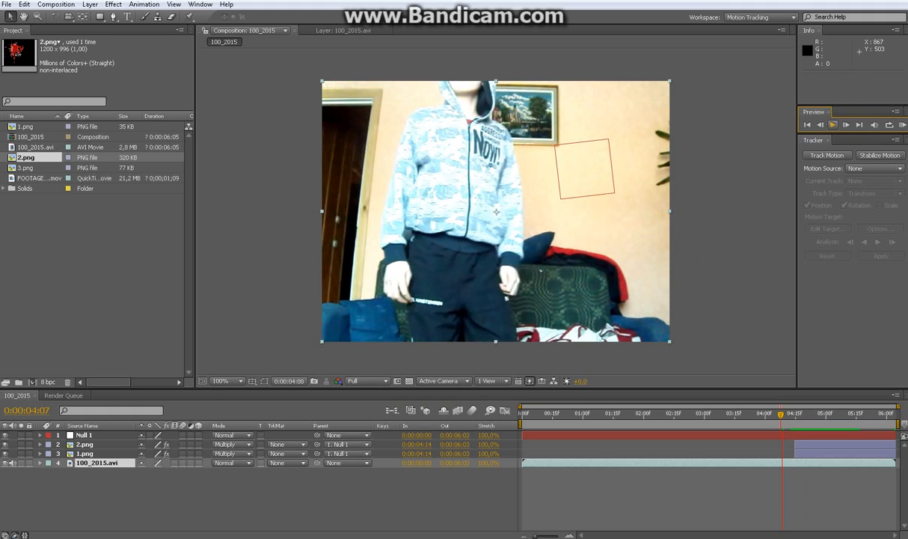
key("Page_Down")
left_click(832, 125)
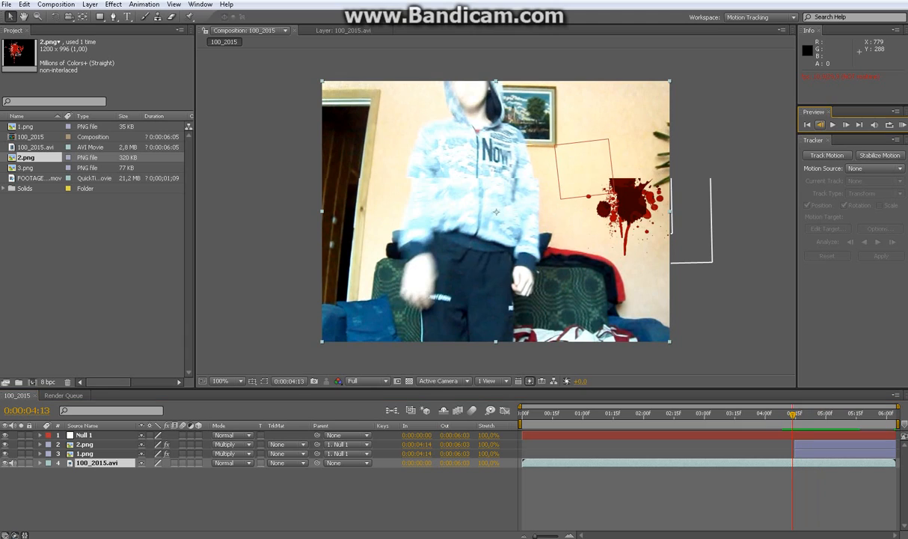
left_click(820, 125)
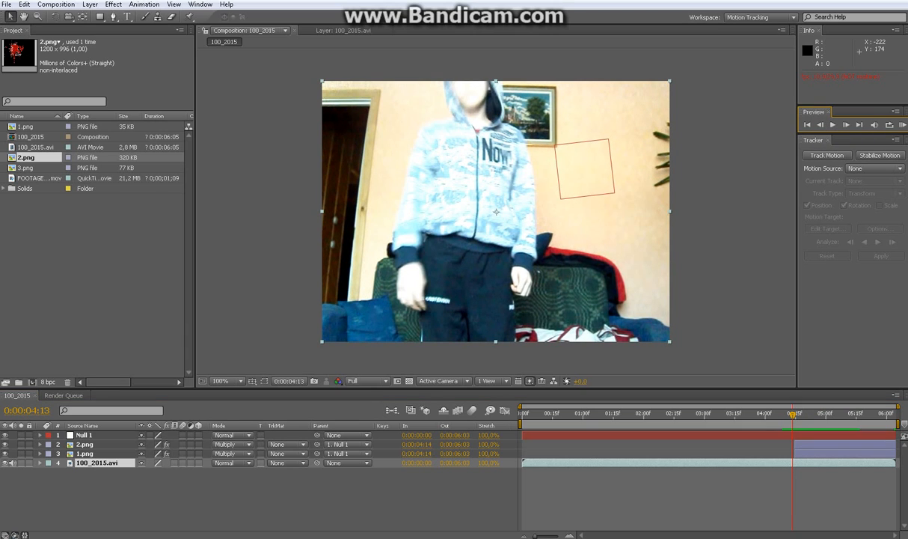
left_click(26, 127)
key("Down")
key("Down")
key("Down")
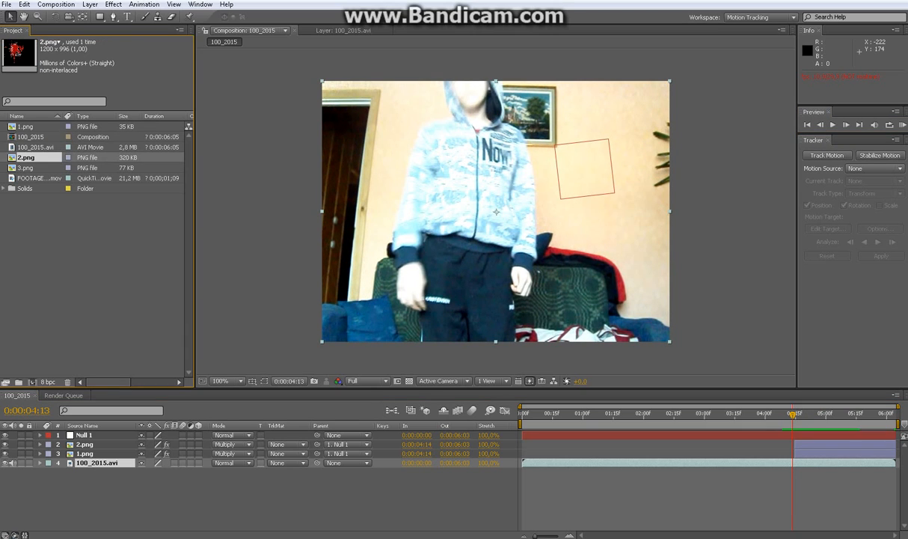
Add 3.png as the top layer, trimming its start to 0:00:04:13 and the start of Null 1 to 0:00:04:14.
key("Down")
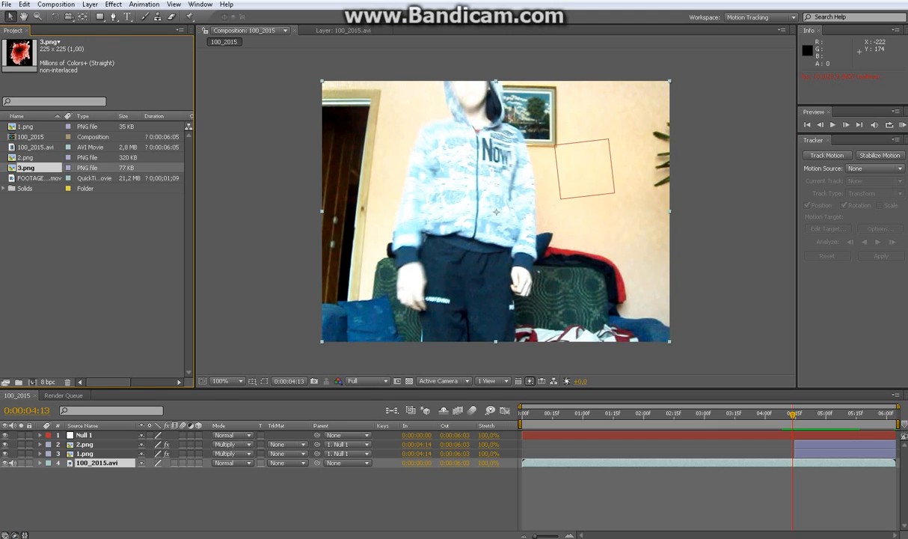
key("ctrl+slash")
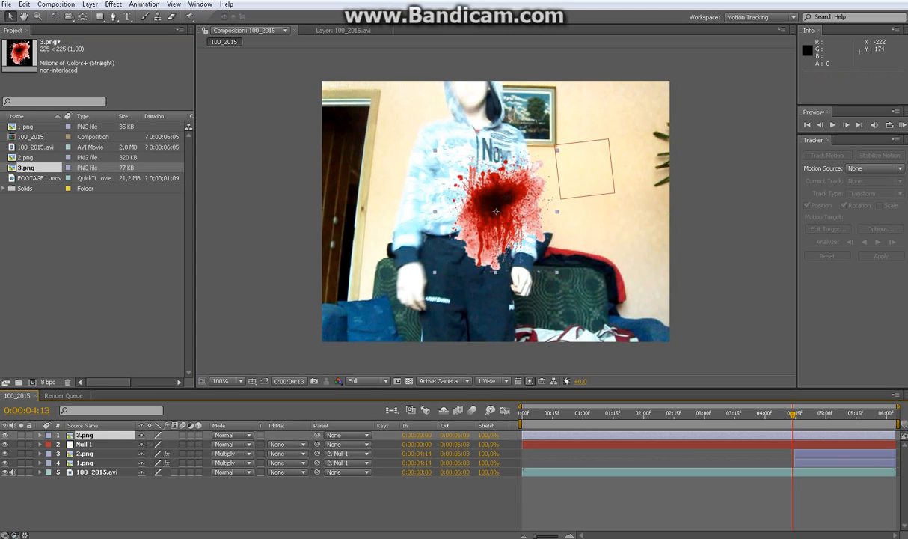
left_click_drag(523, 445, 799, 445)
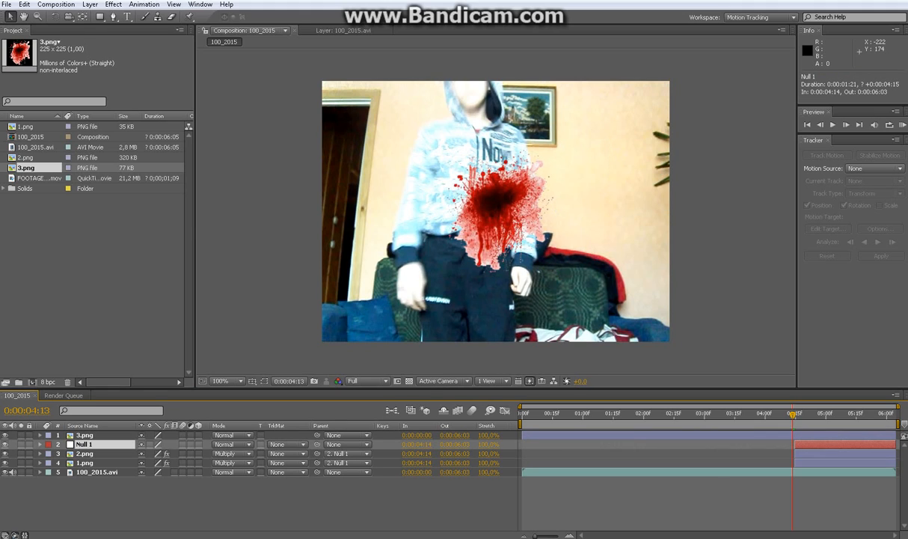
left_click_drag(523, 434, 789, 435)
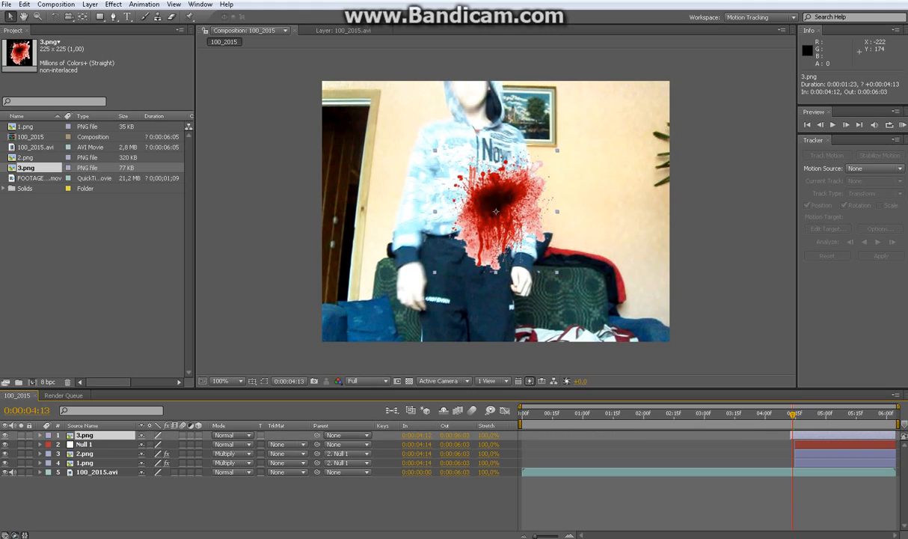
left_click_drag(792, 435, 795, 435)
Apply Color Key to 3.png, keying out its pale pink edge with Color Tolerance 89 and Edge Feather 0,9.
left_click(113, 5)
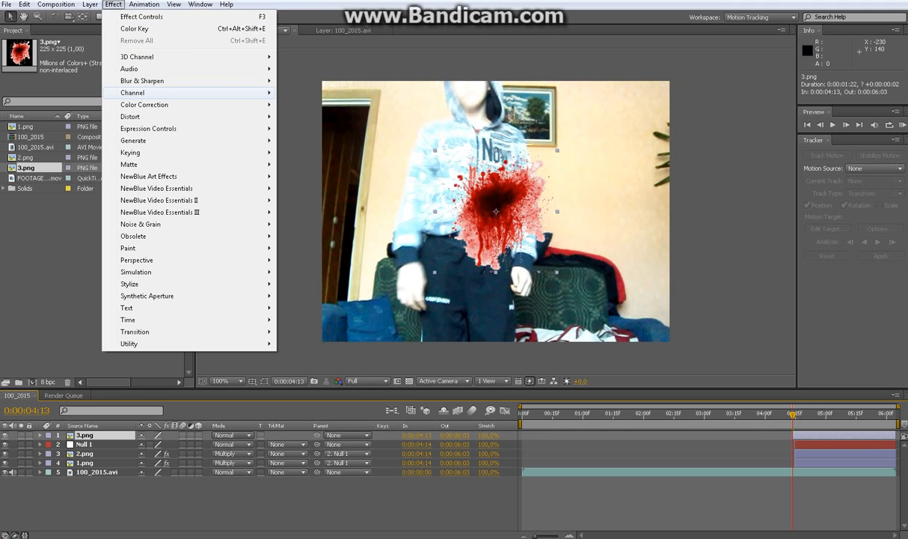
mouse_move(130, 152)
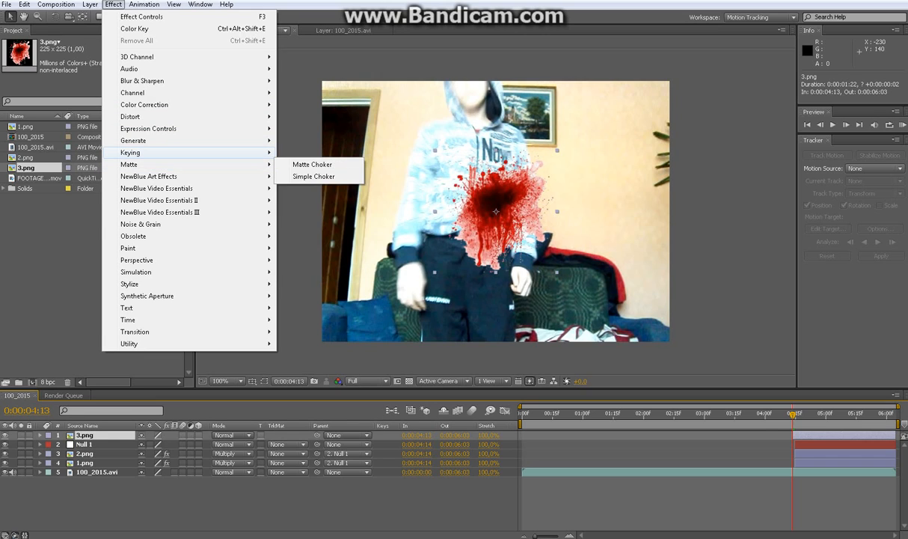
left_click(306, 175)
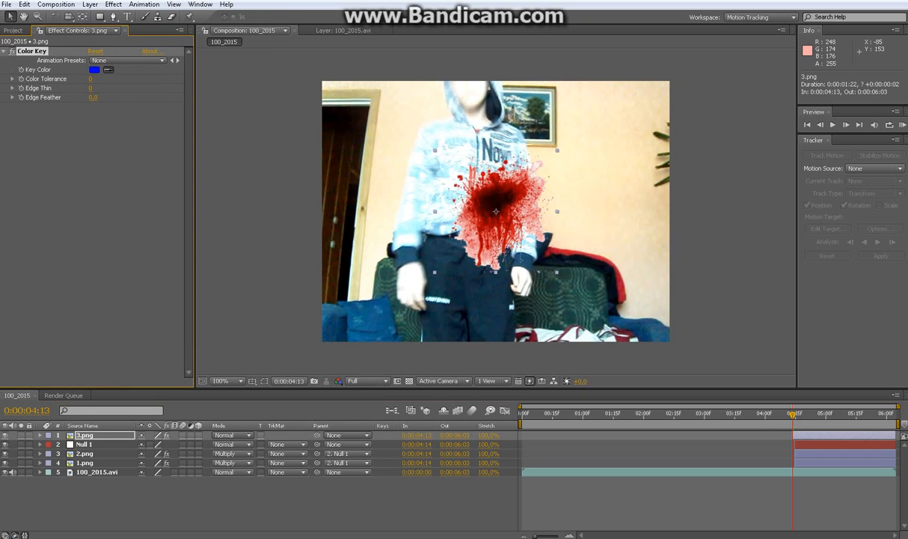
left_click(496, 255)
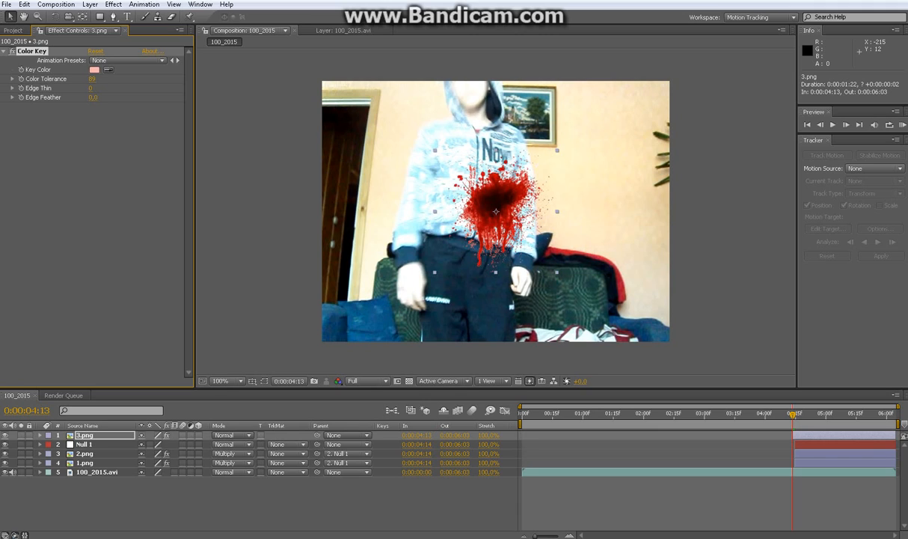
left_click(93, 97)
type("0,9")
key("Return")
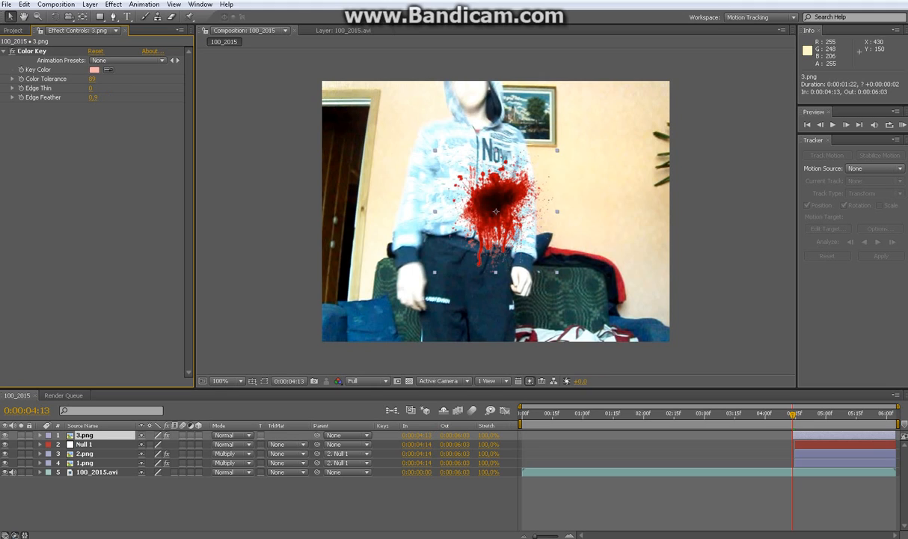
Scale 3.png down to about 22% wide by 24% high and place it on the jacket's chest beside the lettering.
left_click_drag(558, 150, 519, 166)
key("period")
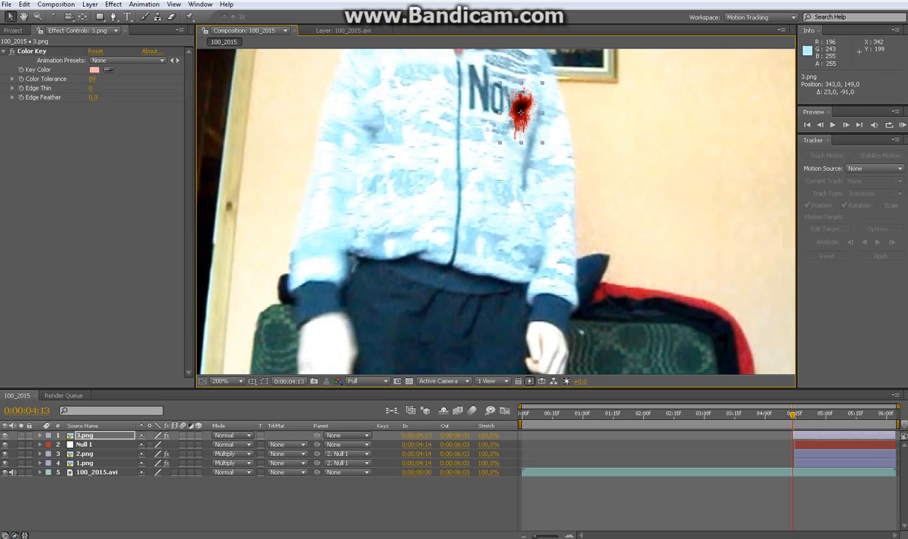
left_click_drag(521, 110, 557, 96)
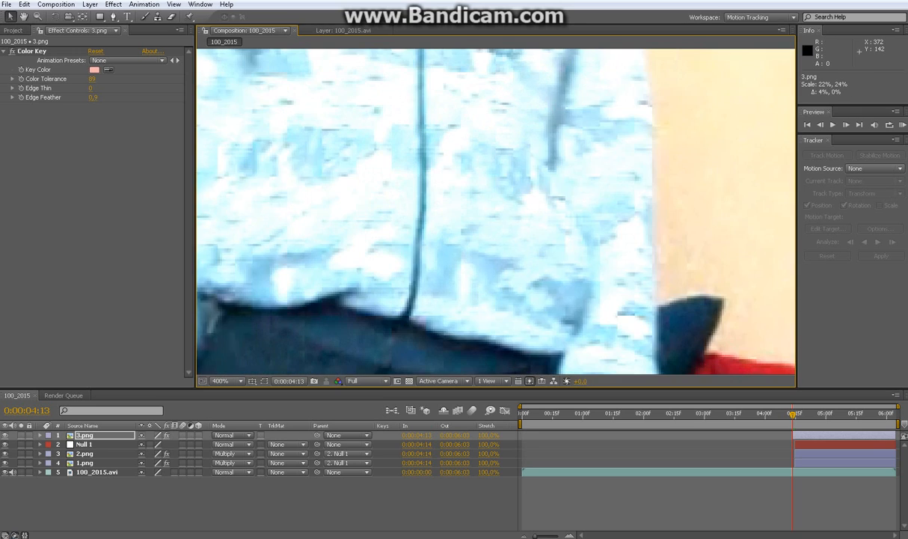
key("comma")
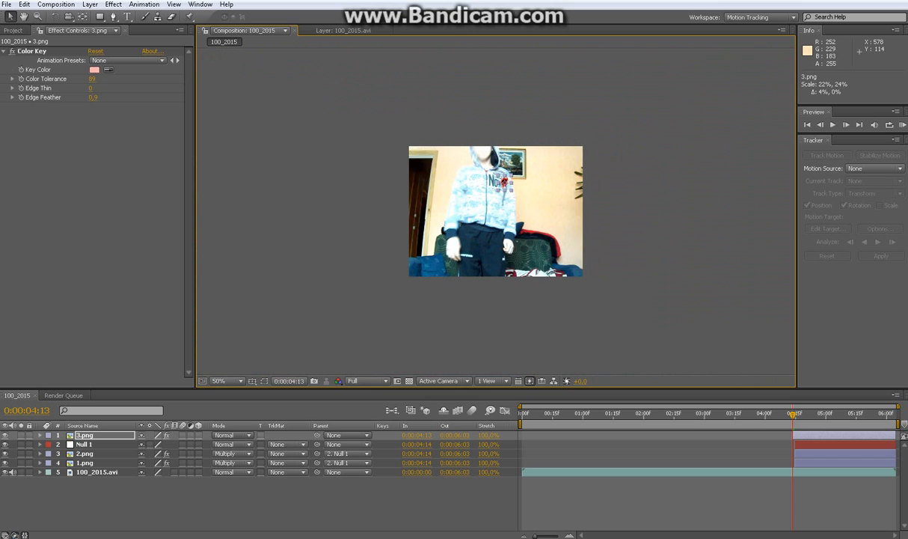
left_click_drag(517, 148, 516, 148)
Expand the Transform properties of the 3.png layer.
left_click(86, 435)
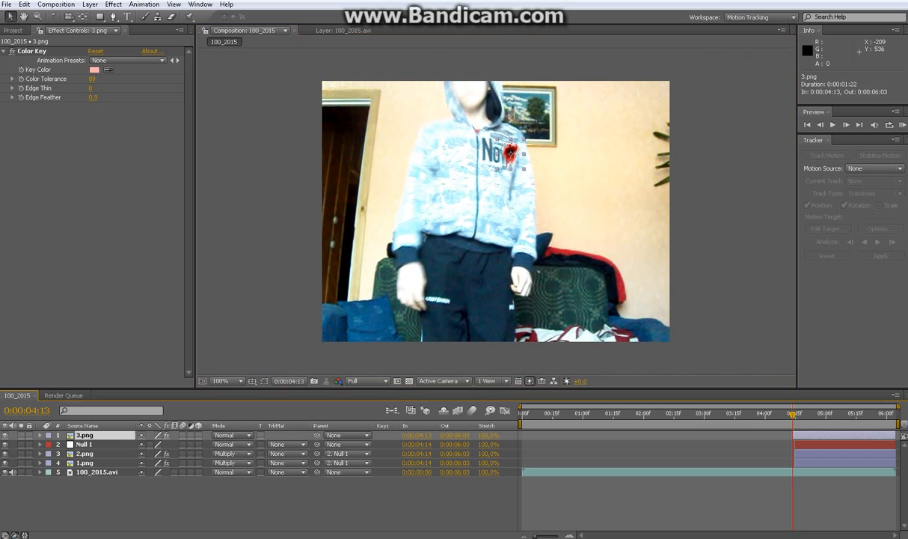
key("s")
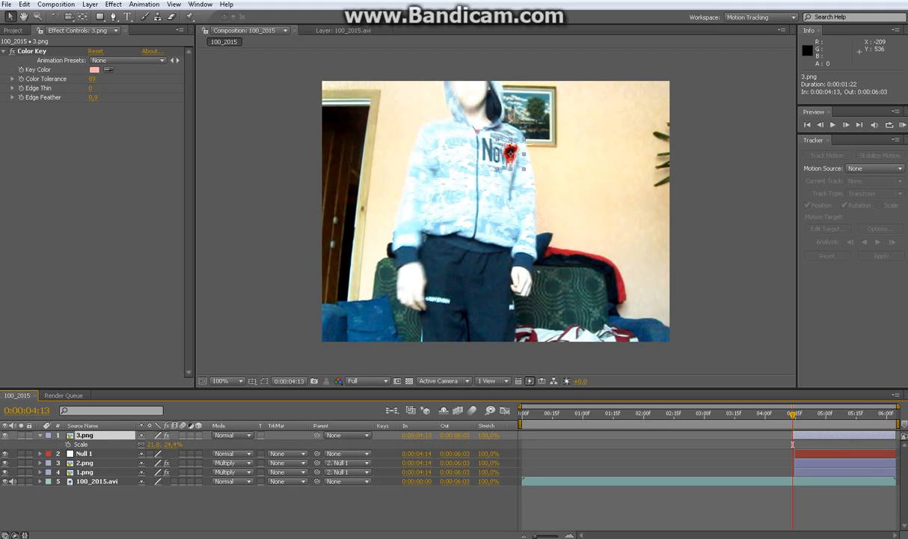
key("p")
left_click(41, 436)
left_click(40, 436)
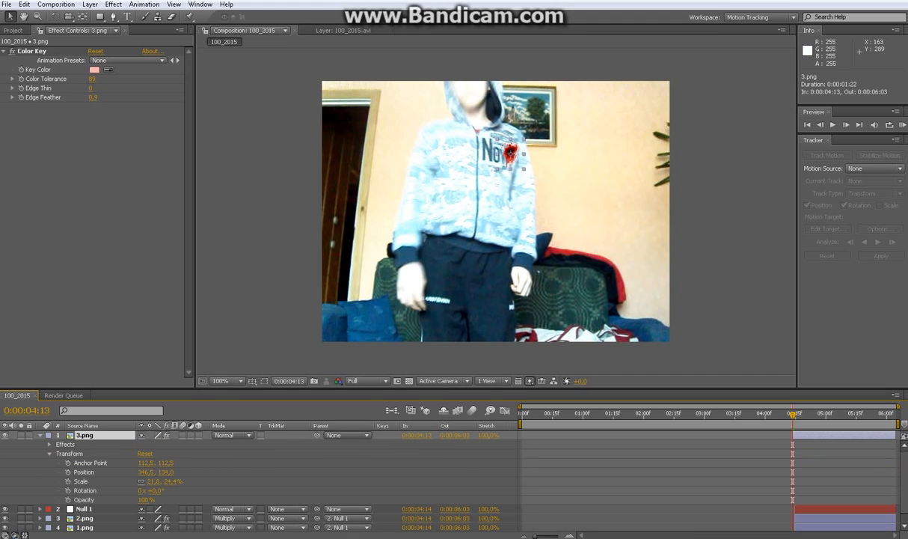
Enable Position and Scale keyframing for 3.png at 0:00:04:13 and shift the wound slightly to about 345,0 by 134,5.
scroll(507, 208, "up", 2)
scroll(510, 152, "up", 1)
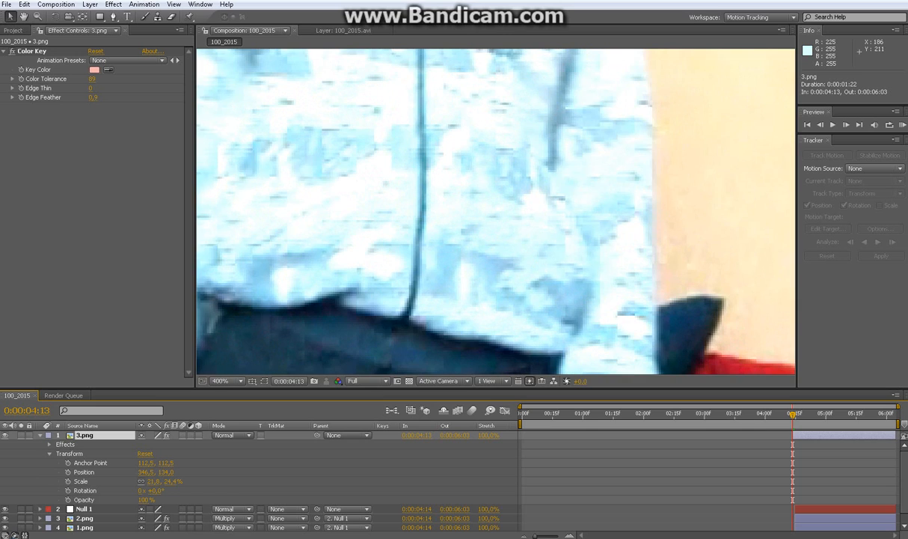
key("space")
left_click_drag(592, 150, 524, 273)
left_click_drag(524, 169, 494, 279)
key("v")
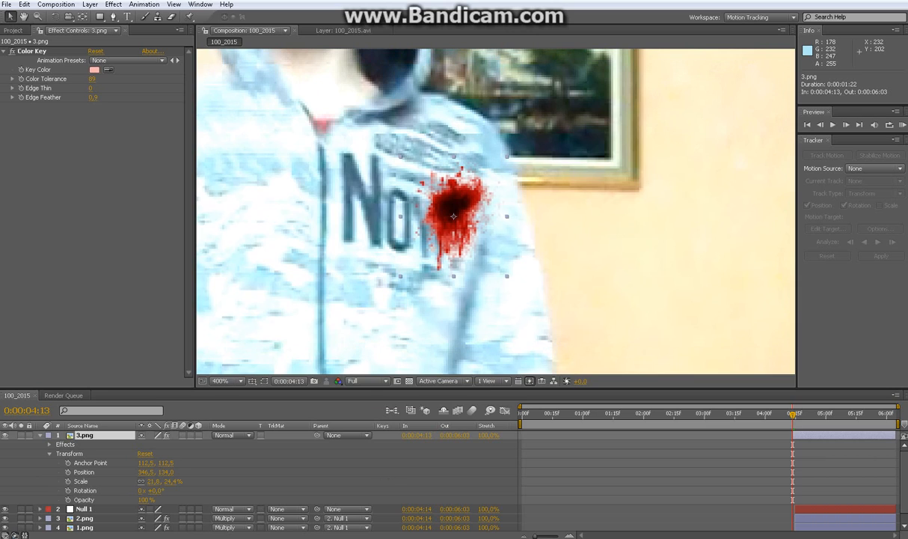
left_click(68, 481)
left_click(68, 472)
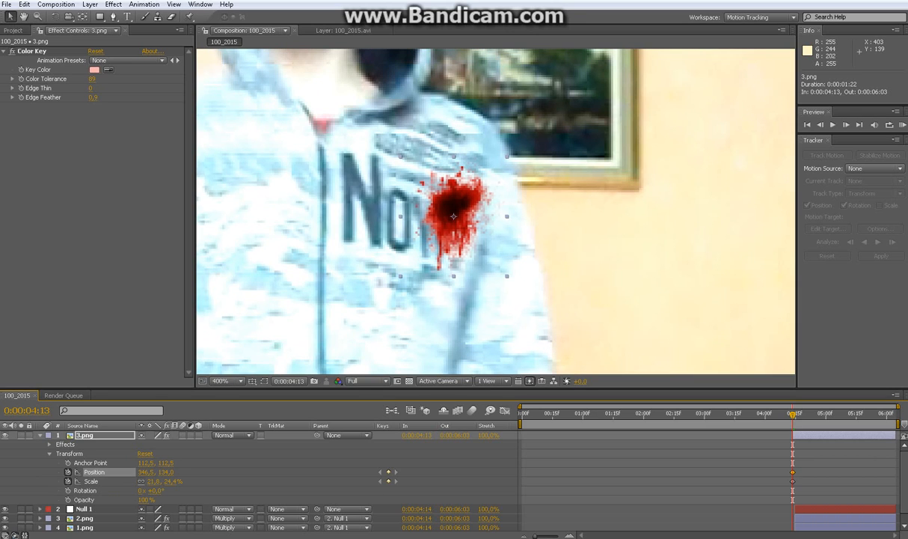
left_click_drag(473, 190, 468, 191)
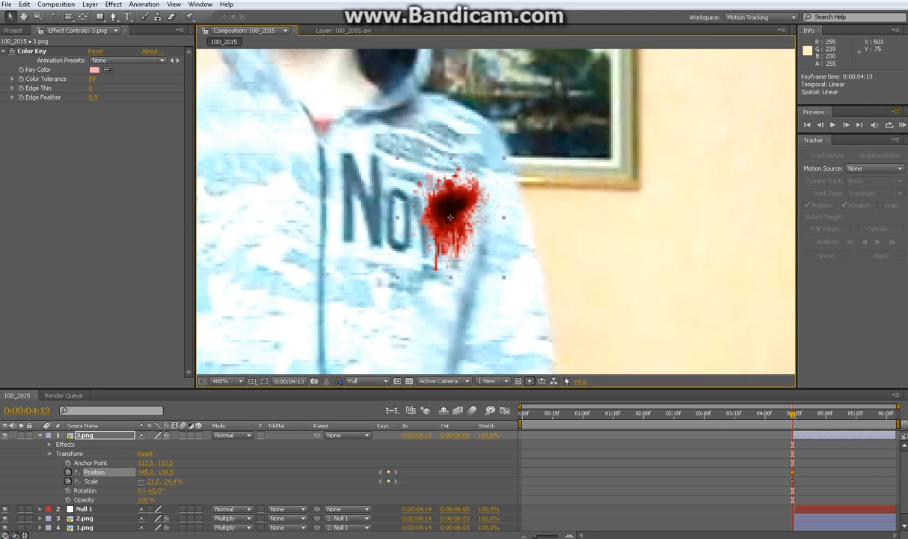
Keyframe the wound's position to follow the jacket at 0:00:04:14 (about 349,5, 135,3) and 0:00:04:15 (about 352,8, 136,0).
left_click(846, 124)
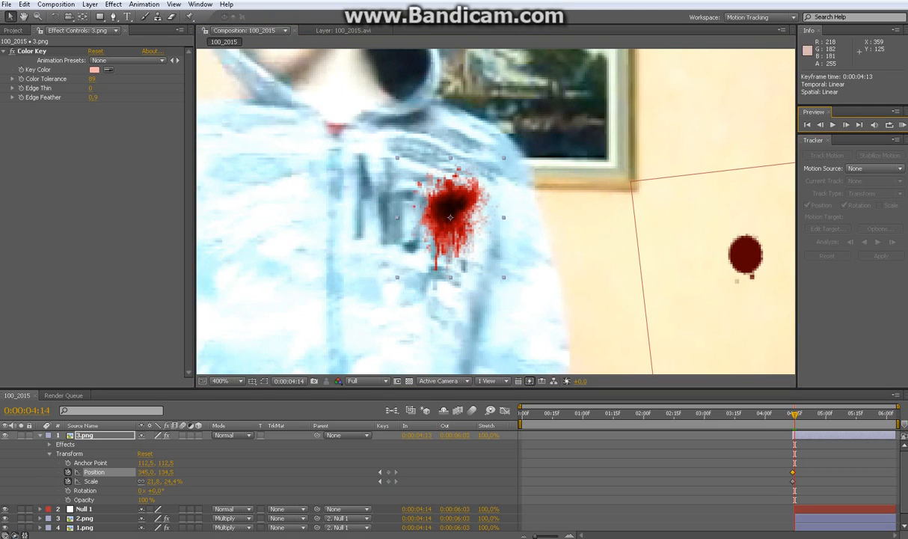
left_click_drag(440, 216, 450, 217)
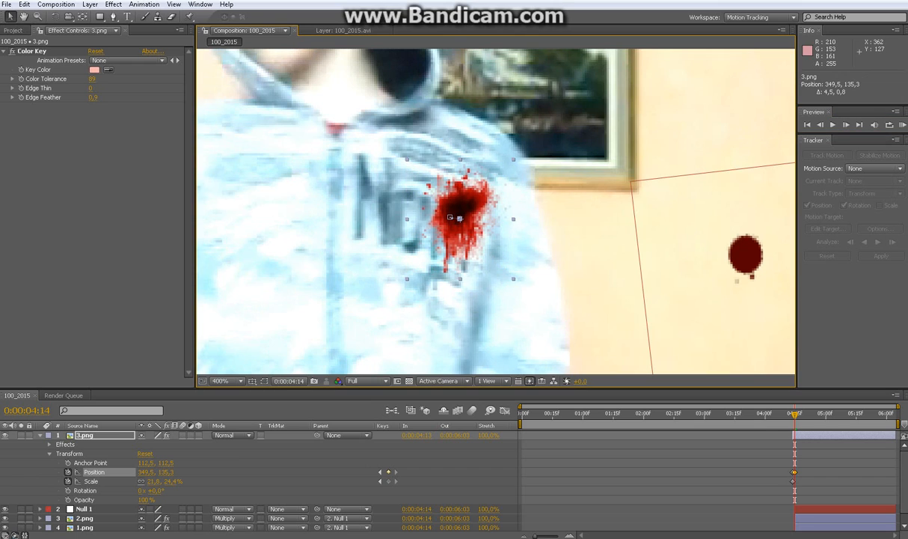
left_click(846, 125)
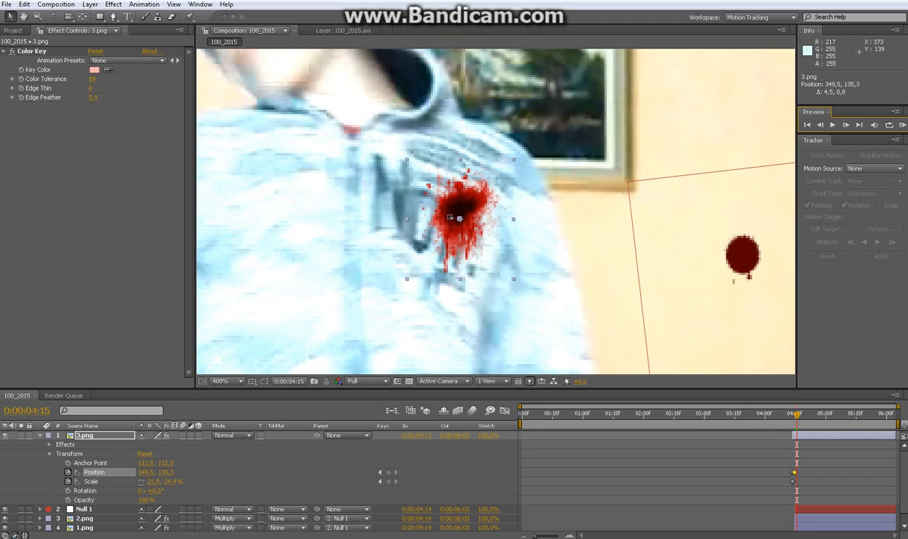
left_click_drag(456, 217, 464, 220)
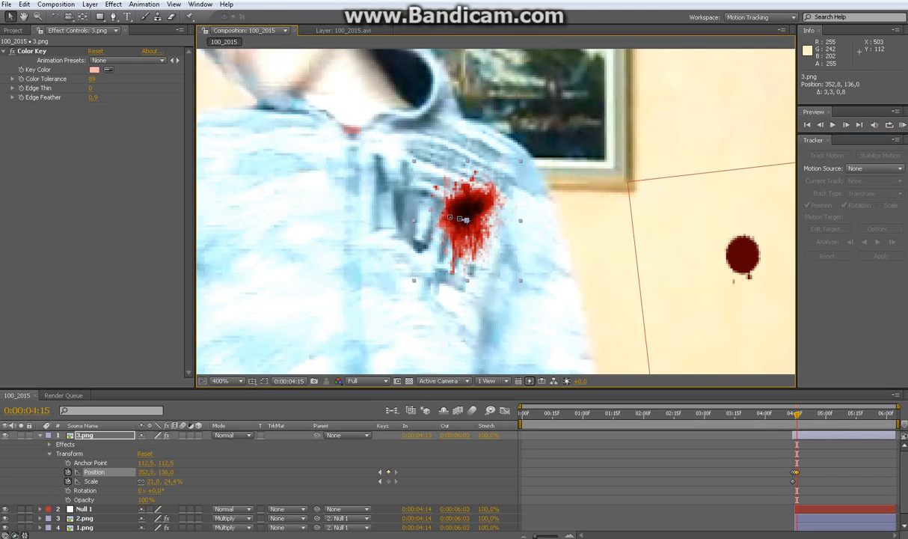
Move the wound along with the turning chest at 0:00:04:16 and 0:00:04:17, narrowing its width to about 20% and 16,7%.
left_click(846, 124)
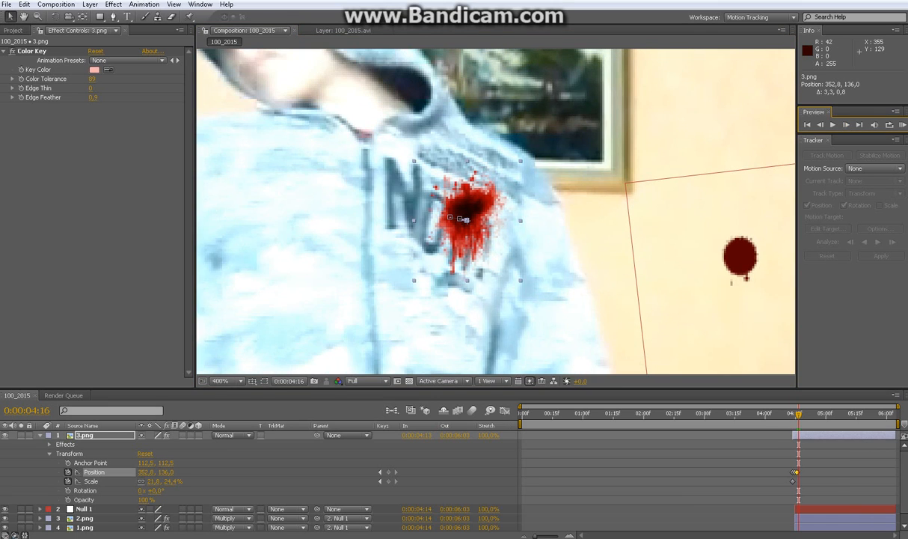
left_click_drag(465, 220, 478, 224)
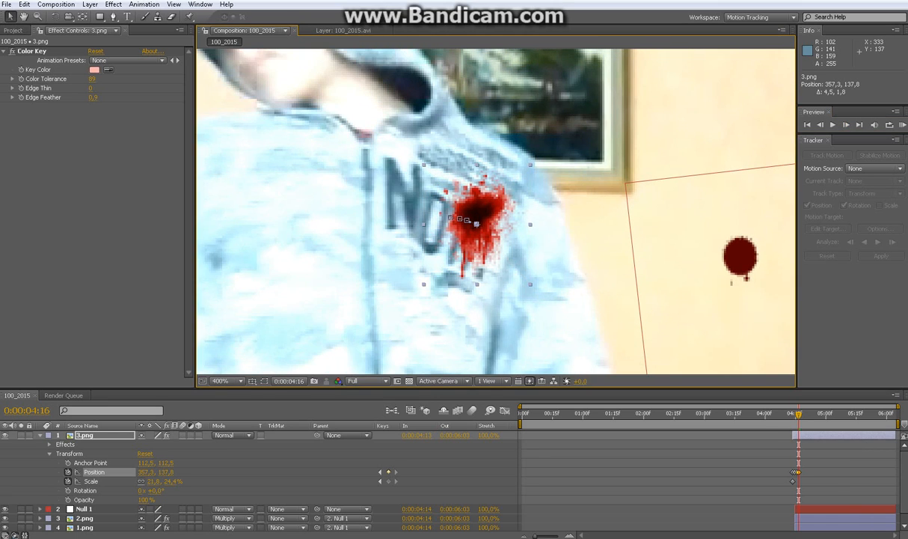
left_click_drag(424, 223, 429, 224)
left_click(846, 125)
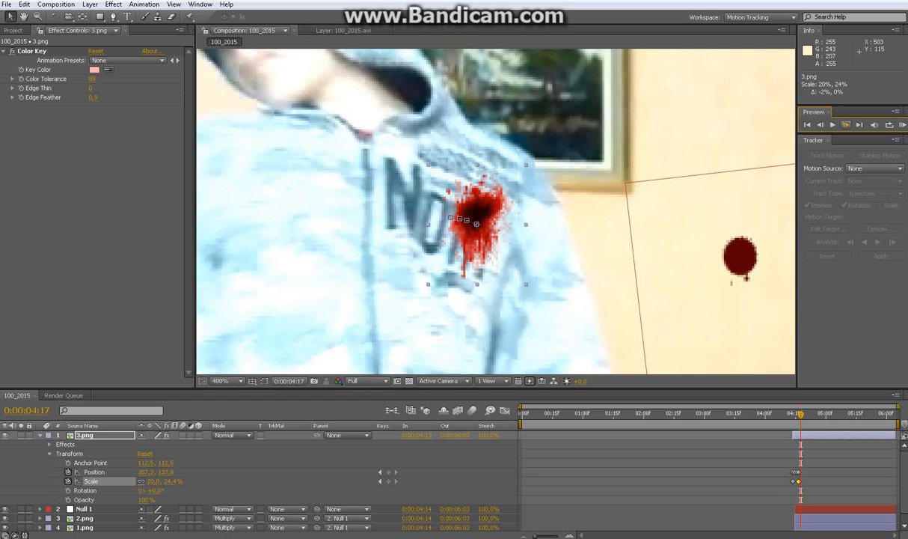
left_click_drag(477, 223, 450, 232)
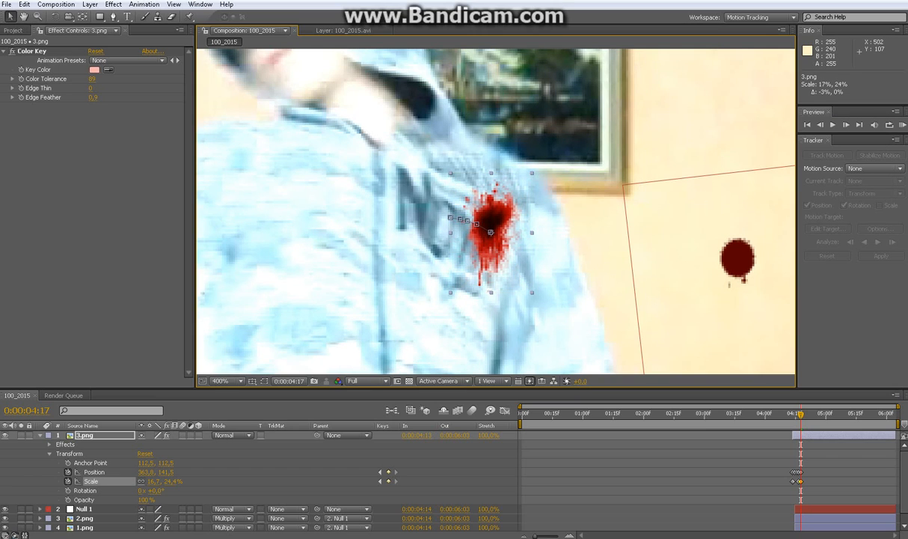
Keyframe the wound lower on the jacket at 0:00:04:18 and 0:00:04:19, narrowing its width to about 13,1% and 8,7%.
key("Page_Down")
left_click_drag(492, 222, 472, 250)
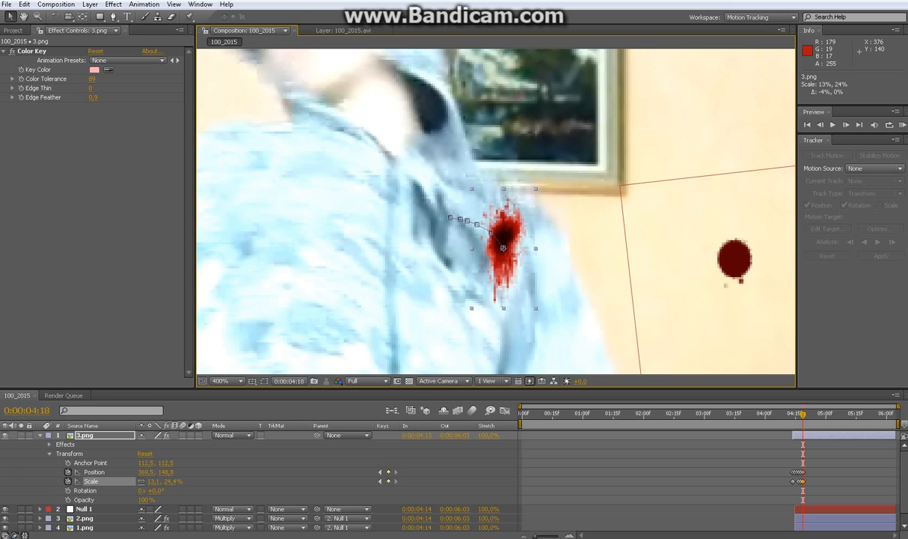
left_click(846, 125)
left_click(846, 124)
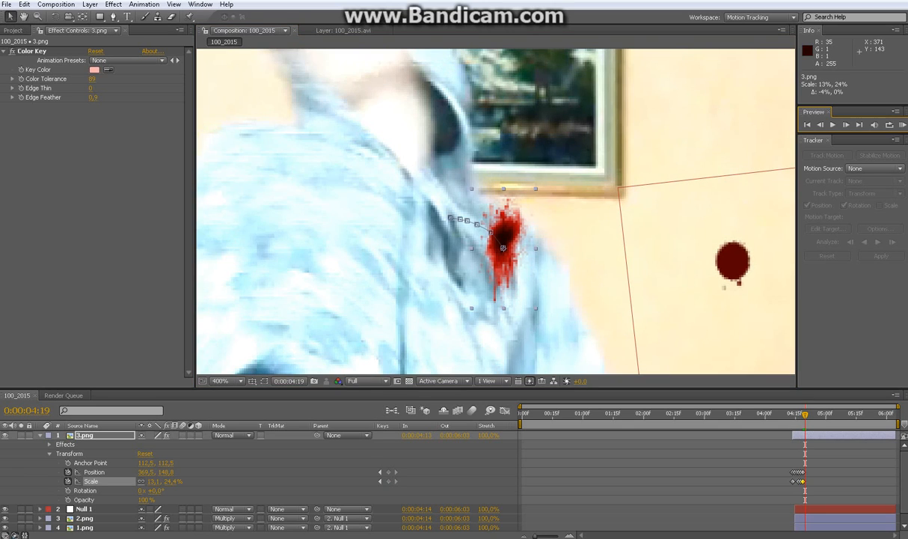
left_click_drag(506, 235, 499, 280)
Continue matching the wound to the jacket at 0:00:04:20 and 0:00:04:21, narrowing its width to about 7,8% and 4,7%.
left_click(846, 125)
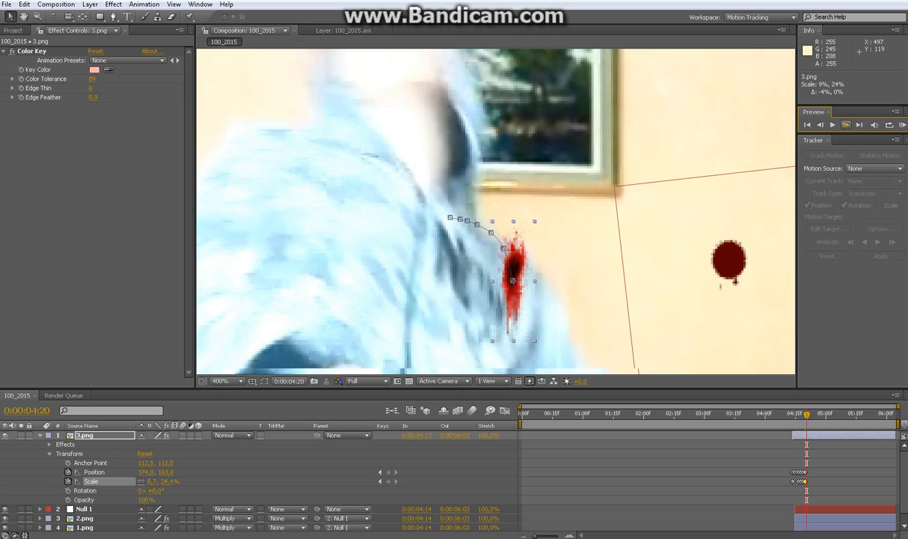
left_click_drag(518, 258, 498, 305)
left_click(846, 125)
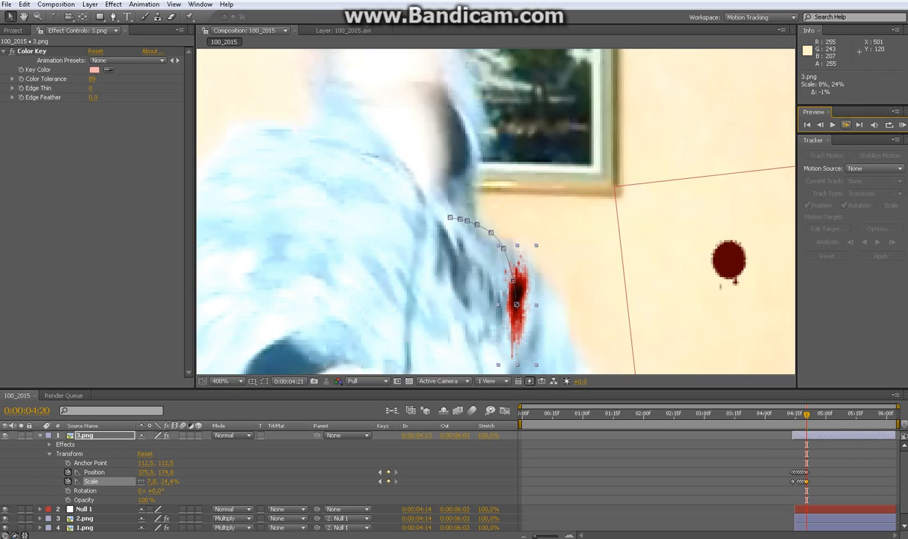
key("space")
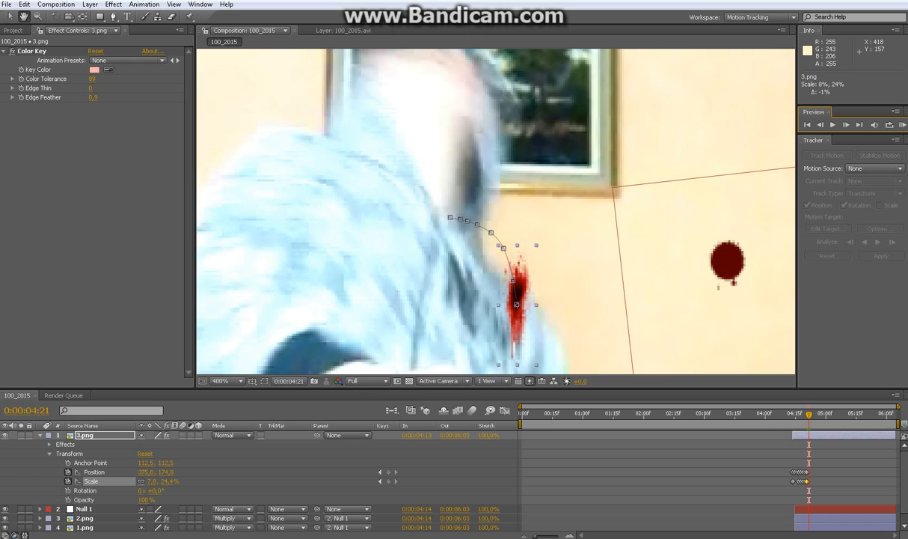
left_click_drag(574, 371, 564, 267)
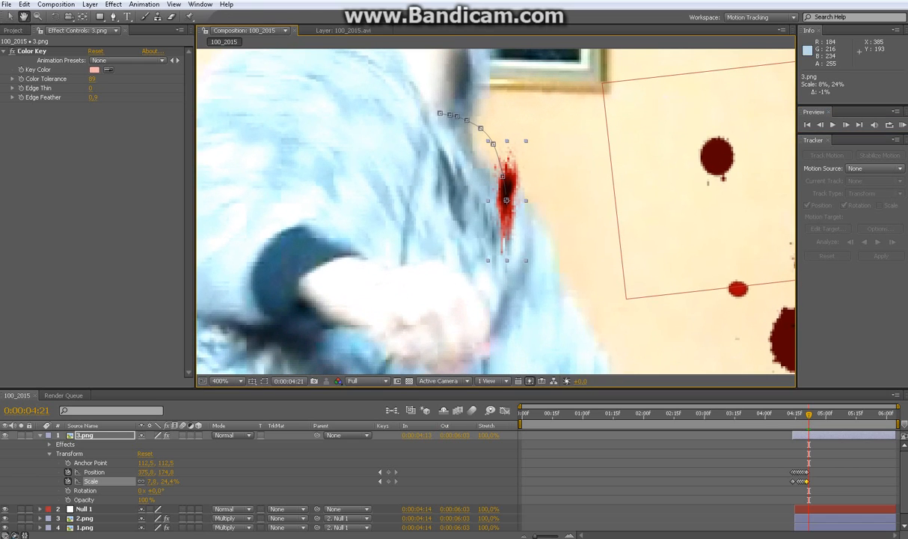
key("w")
key("v")
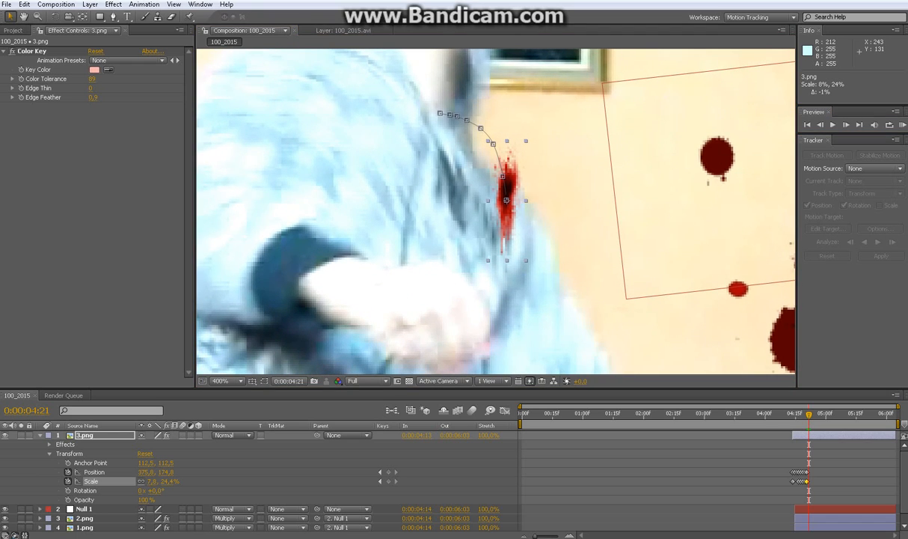
left_click_drag(507, 205, 504, 230)
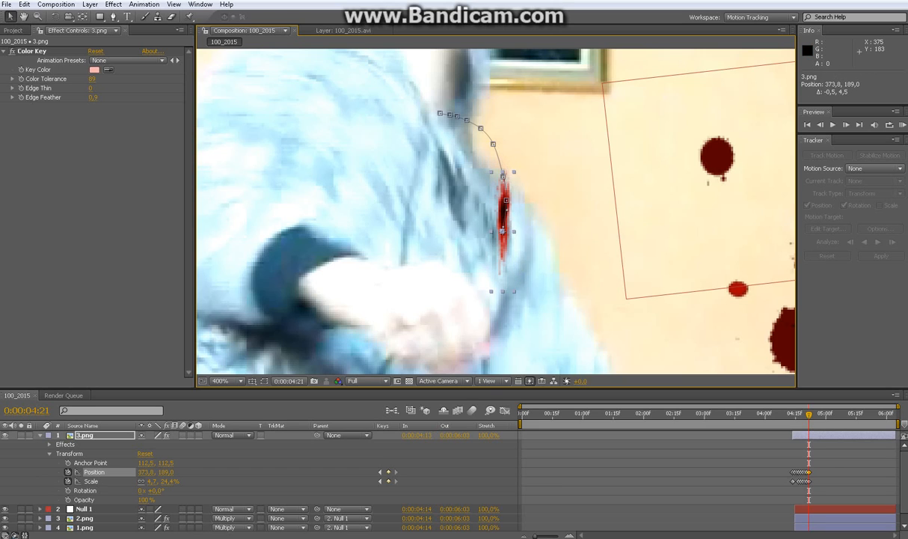
Keyframe the wound at 0:00:04:22 to about 374,5, 199,0 with 0,9% width, and its opacity from 100% there to 0% at 0:00:04:23.
left_click(846, 125)
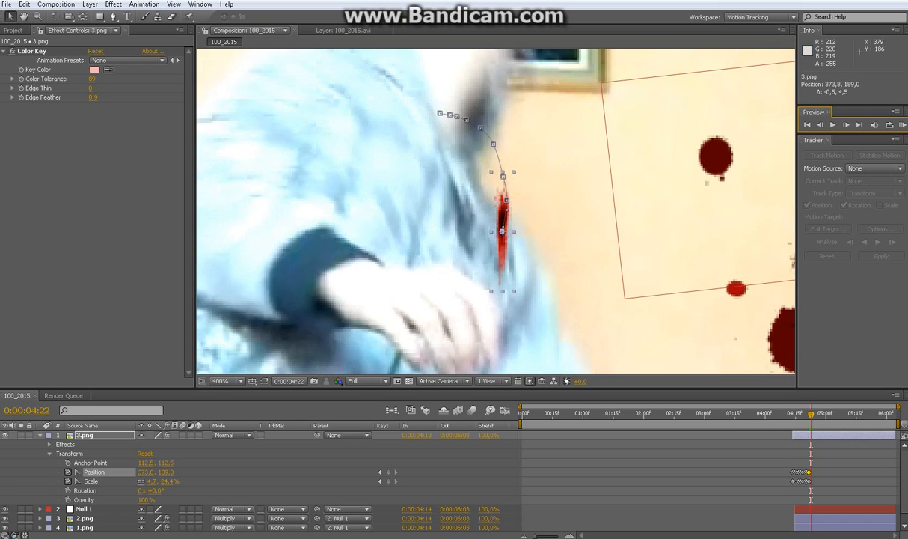
left_click_drag(502, 231, 499, 255)
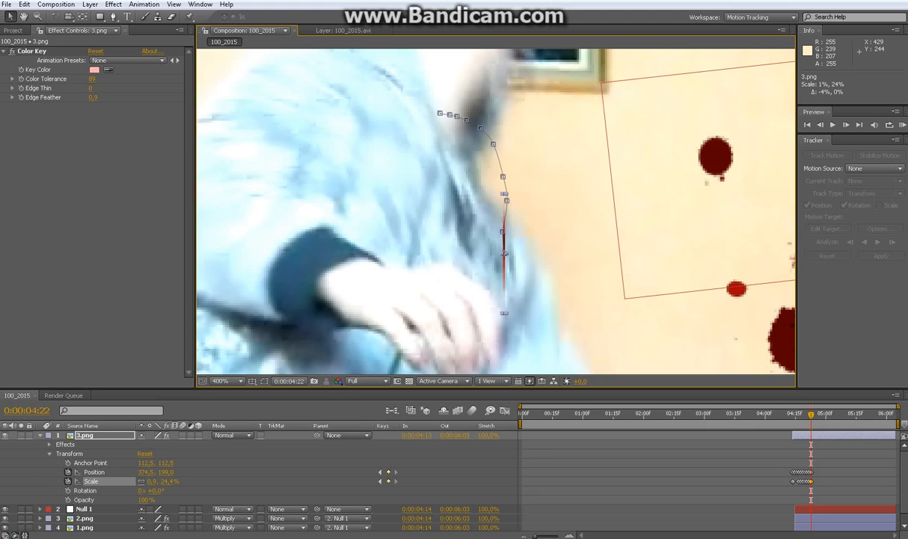
left_click(68, 499)
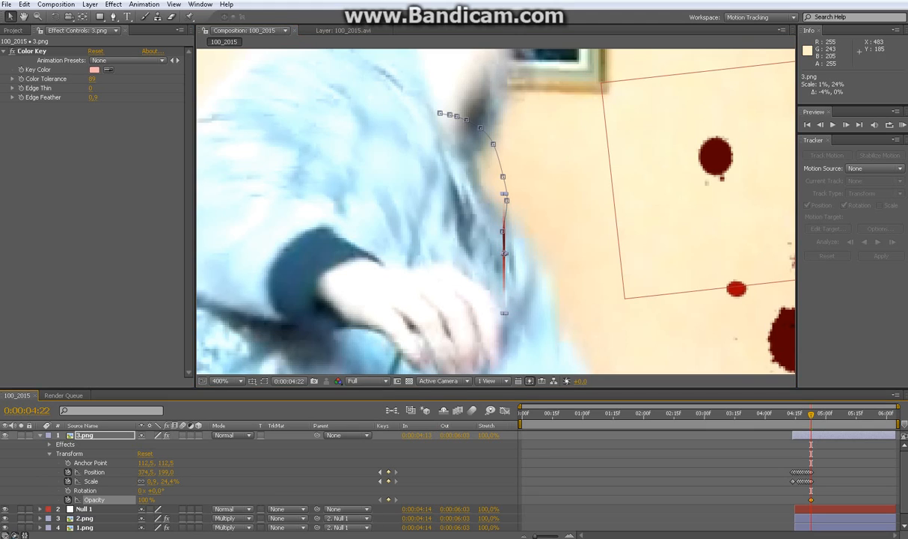
left_click(846, 125)
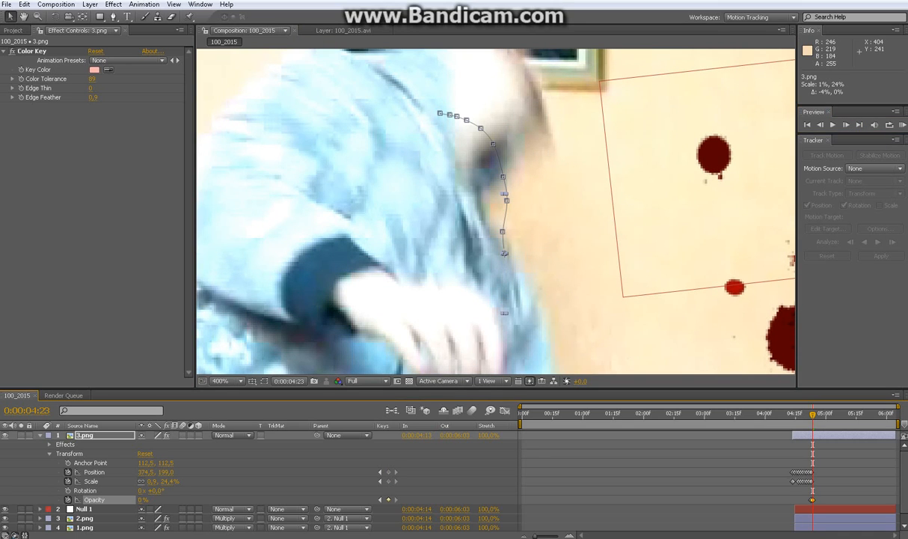
Play back the composition from 0:00:04:12, in full and in close-up, to check how the wound follows the jacket.
left_click(41, 435)
left_click_drag(813, 414, 790, 414)
scroll(636, 279, "down", 2)
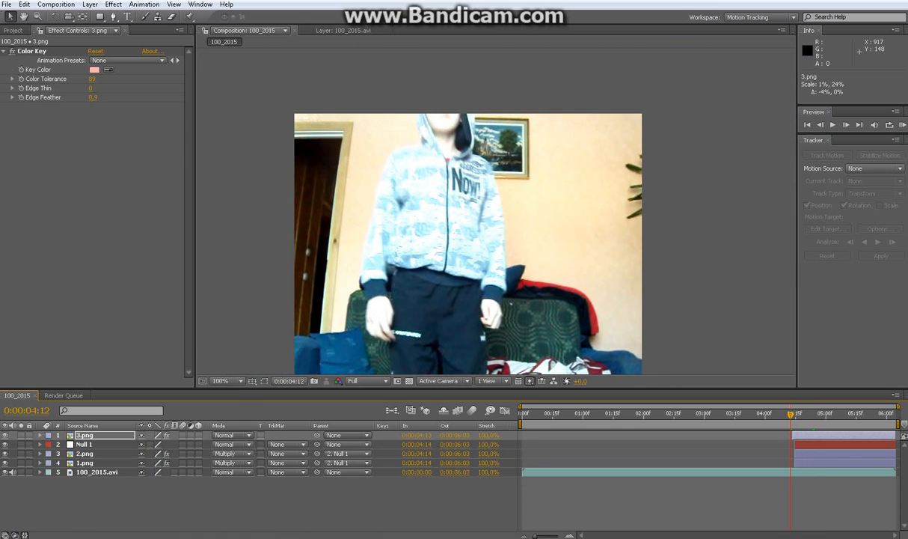
left_click(833, 125)
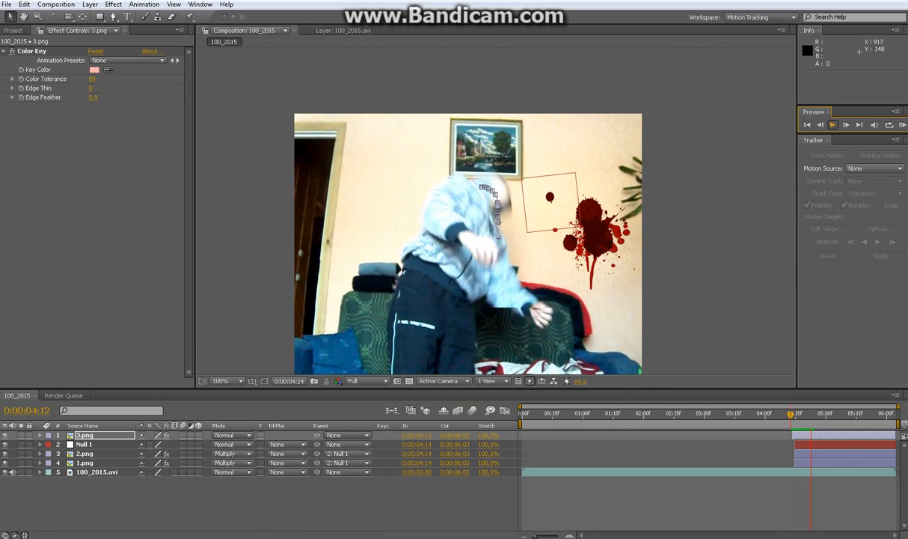
left_click(833, 125)
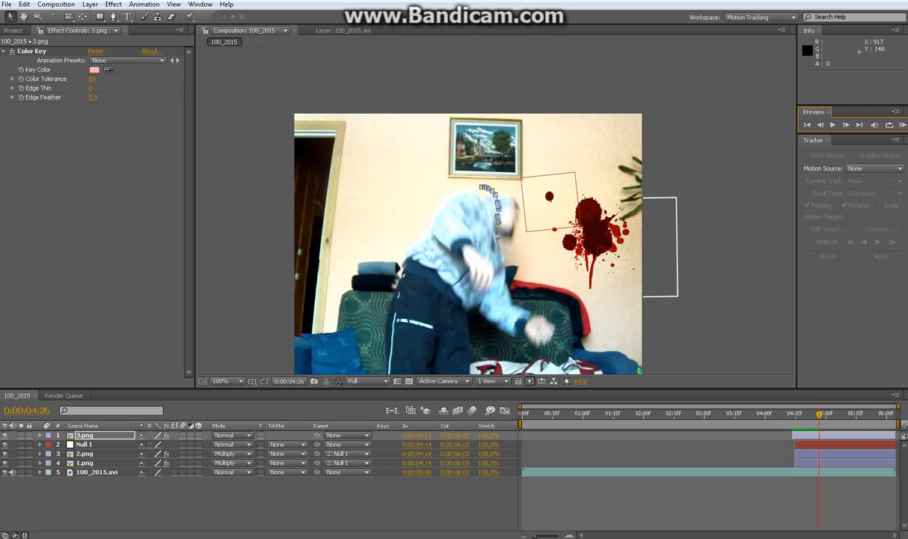
left_click_drag(819, 414, 790, 415)
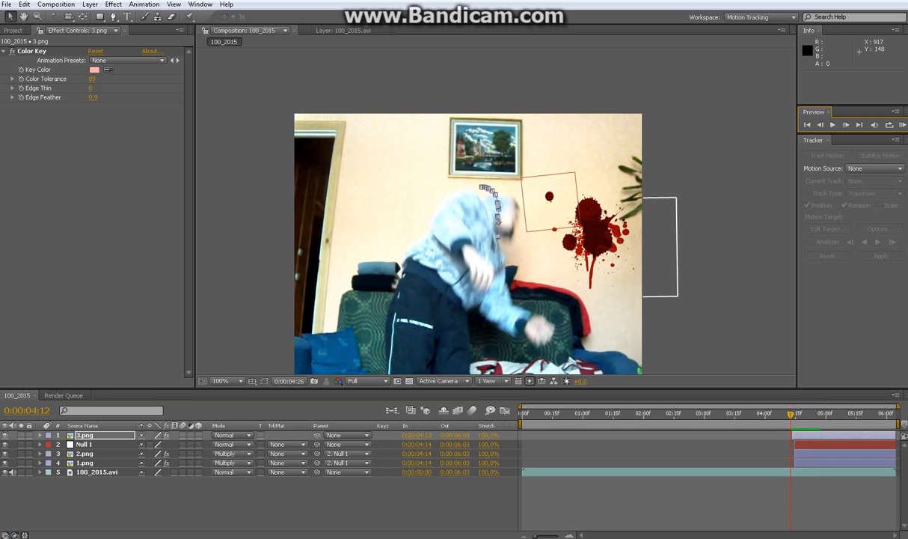
scroll(516, 231, "up", 1)
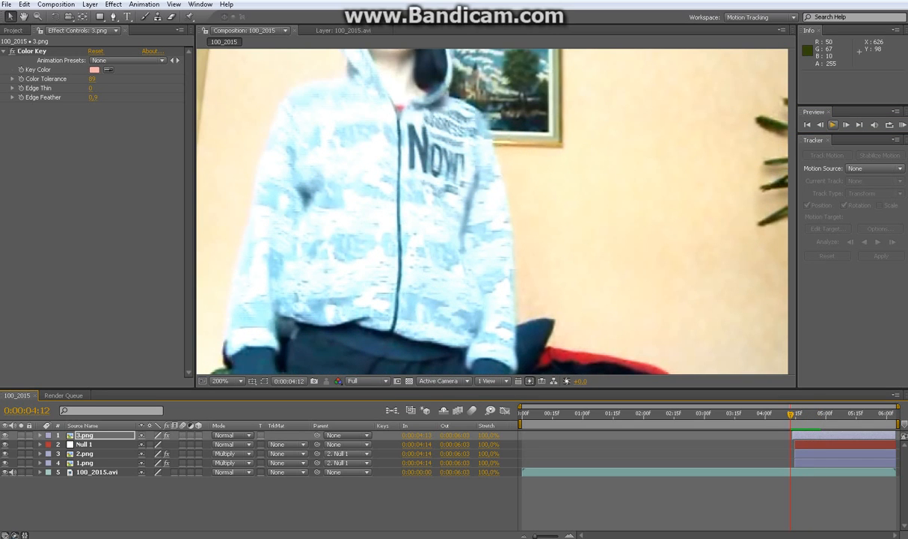
left_click(833, 125)
left_click(833, 125)
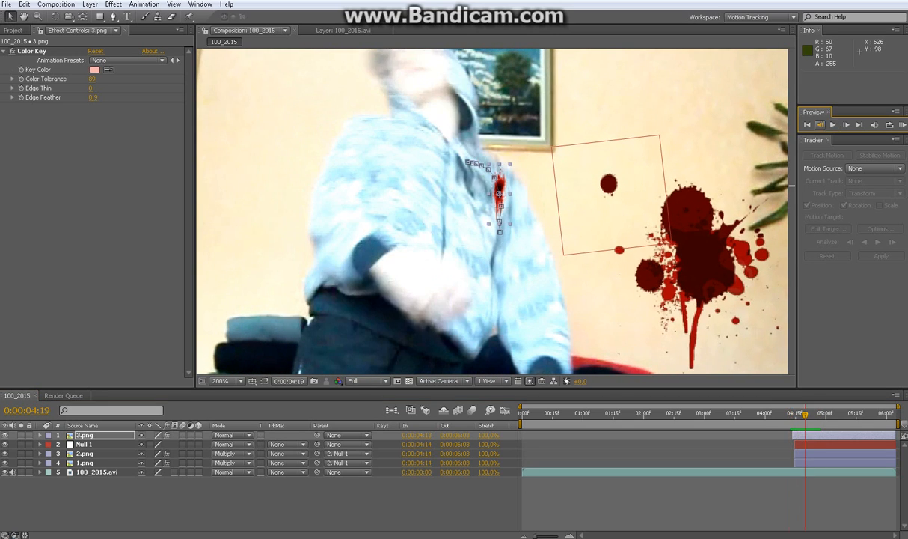
Go frame by frame through 0:00:04:11 to 0:00:04:19 to examine the wound's tracking, finishing at its first frame, 0:00:04:13.
key("Page_Up")
key("Page_Up")
key("Page_Up")
key("Page_Up")
key("Page_Up")
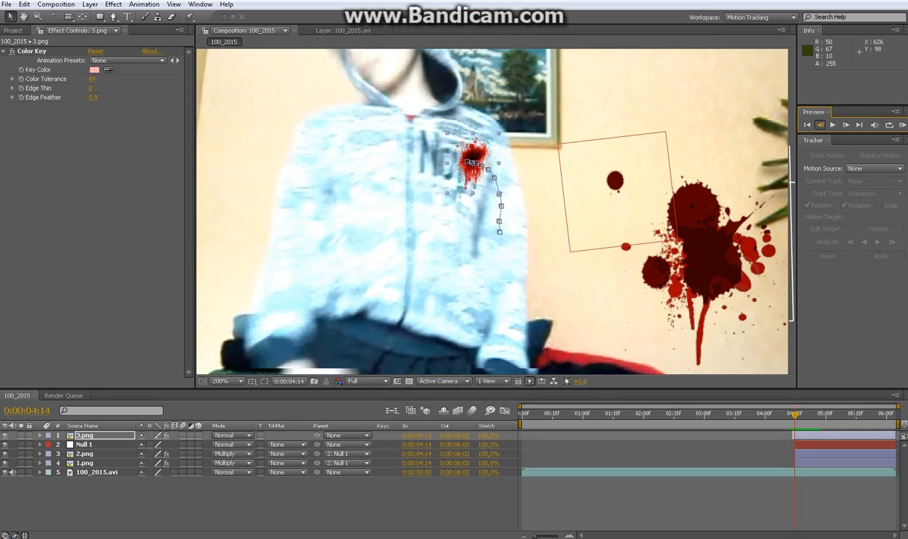
key("Page_Up")
key("Page_Up")
key("Page_Up")
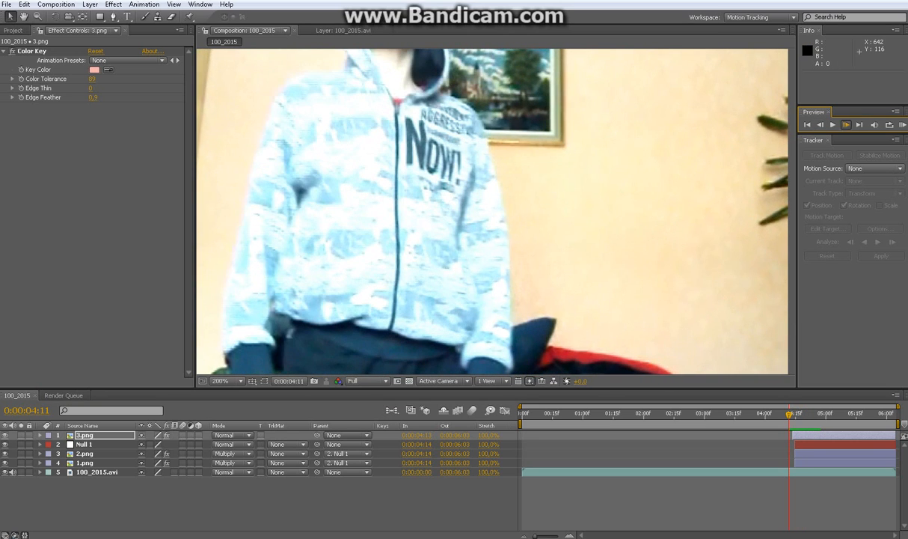
left_click(860, 125)
left_click(859, 125)
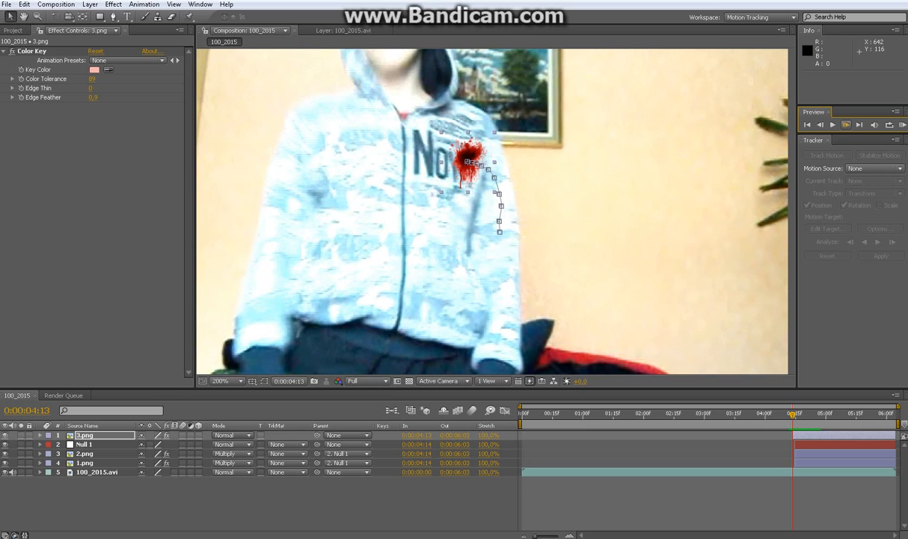
left_click(846, 125)
left_click(846, 125)
left_click(846, 125)
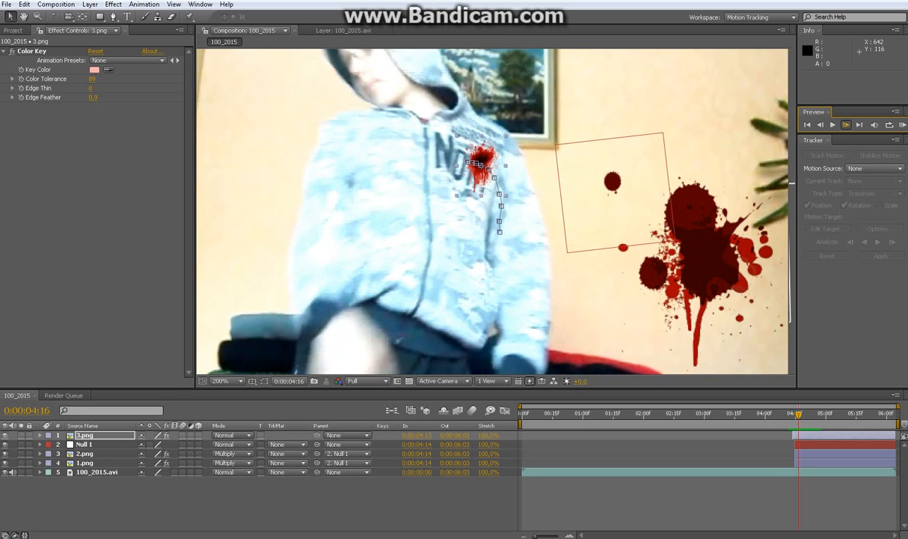
left_click(846, 125)
left_click(820, 124)
left_click(820, 125)
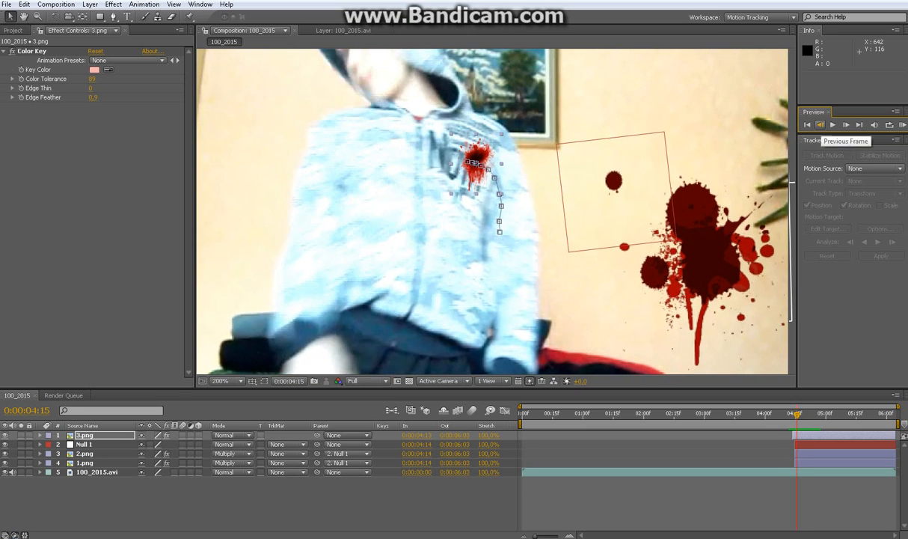
left_click(820, 125)
scroll(561, 217, "down", 1)
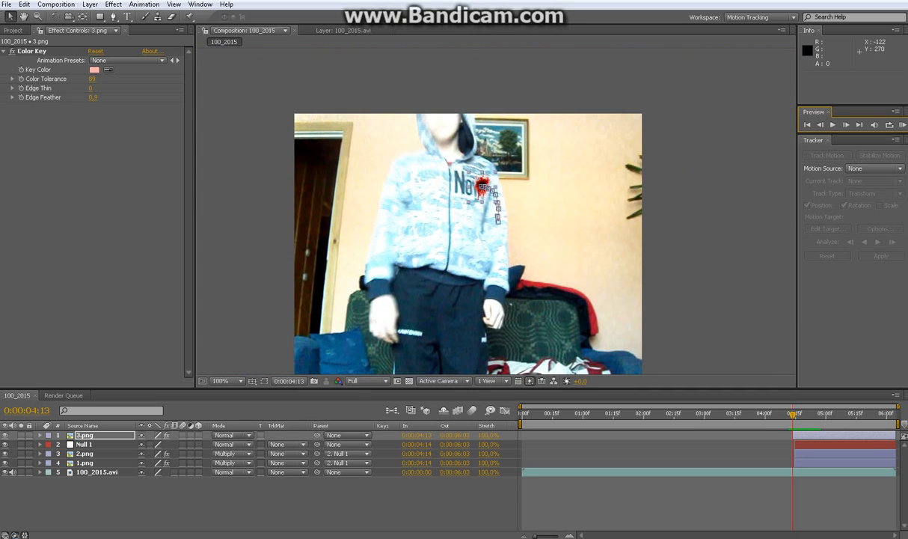
Add FOOTAGECRATE-BloodSprayFront.mov as the top layer of the composition and shift it in time to start at 0:00:04:13.
left_click(125, 31)
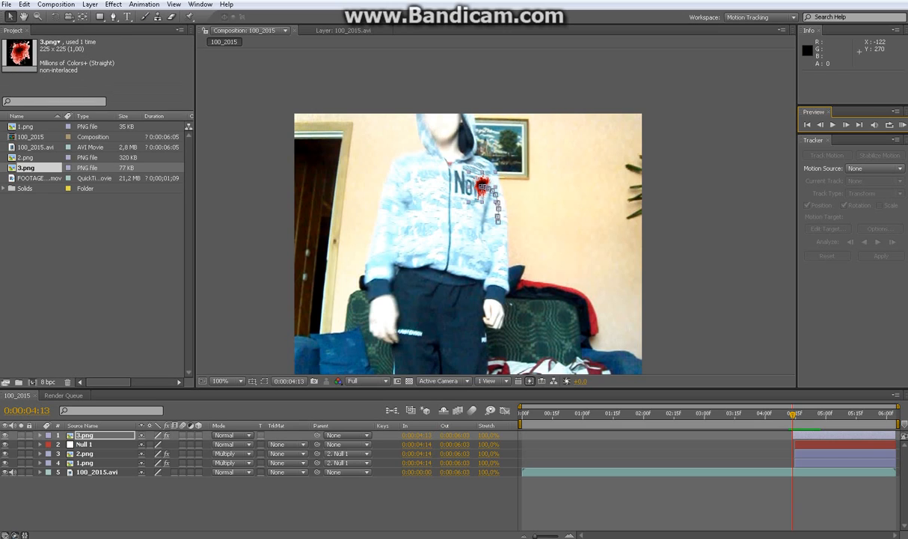
left_click(38, 178)
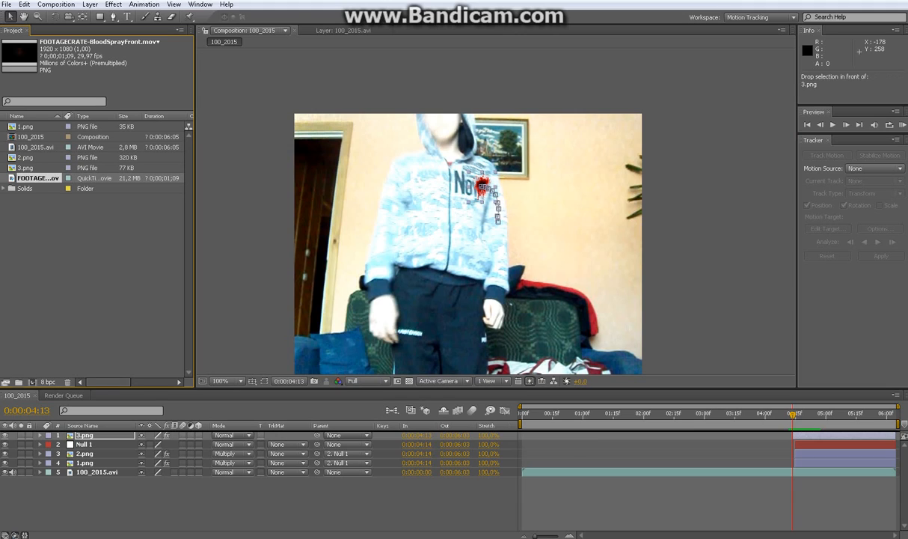
key("ctrl+slash")
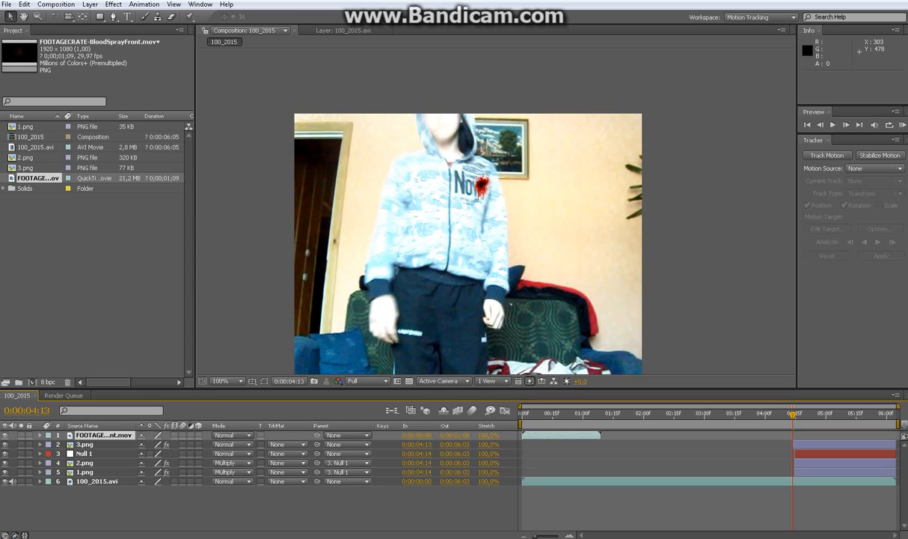
left_click_drag(561, 434, 831, 435)
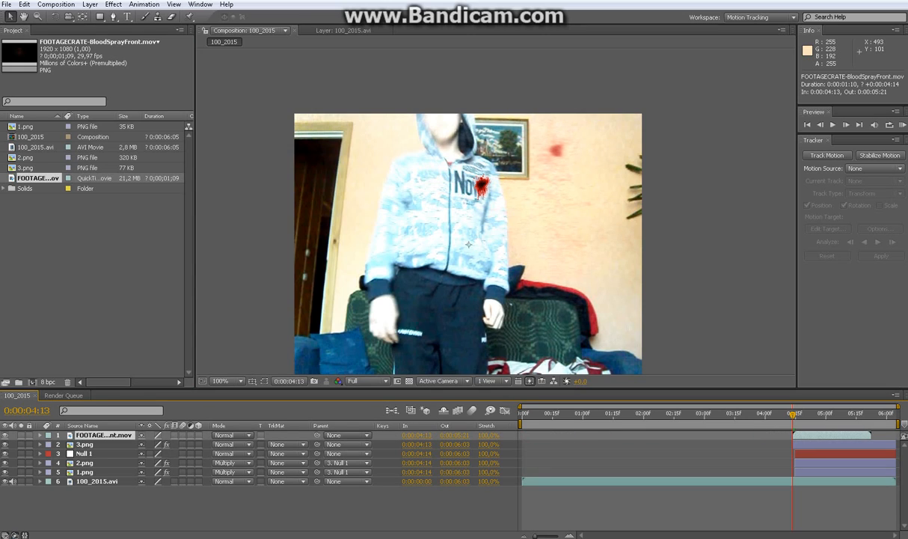
Move the blood spray clip toward the chest wound, to a position of about 184, 322.
mouse_move(561, 168)
left_mouse_down()
mouse_move(547, 188)
mouse_move(500, 212)
left_mouse_up()
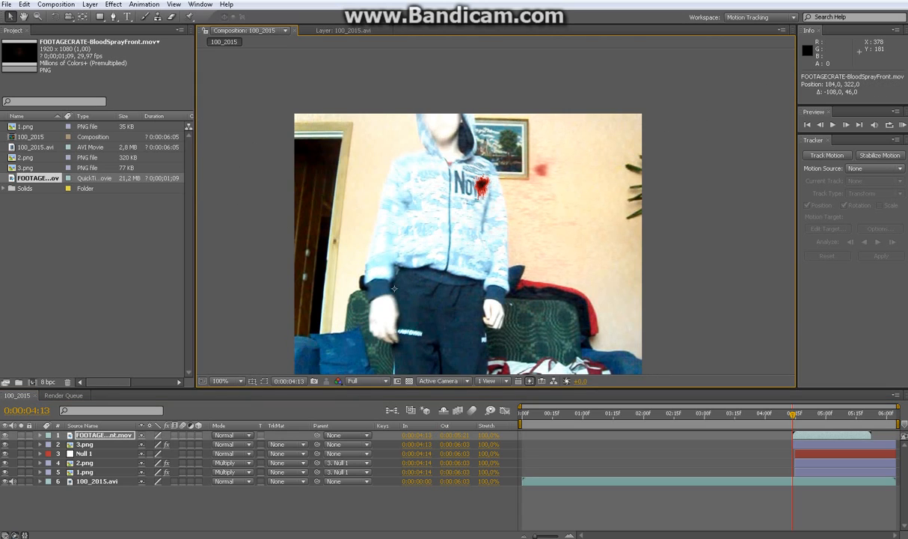